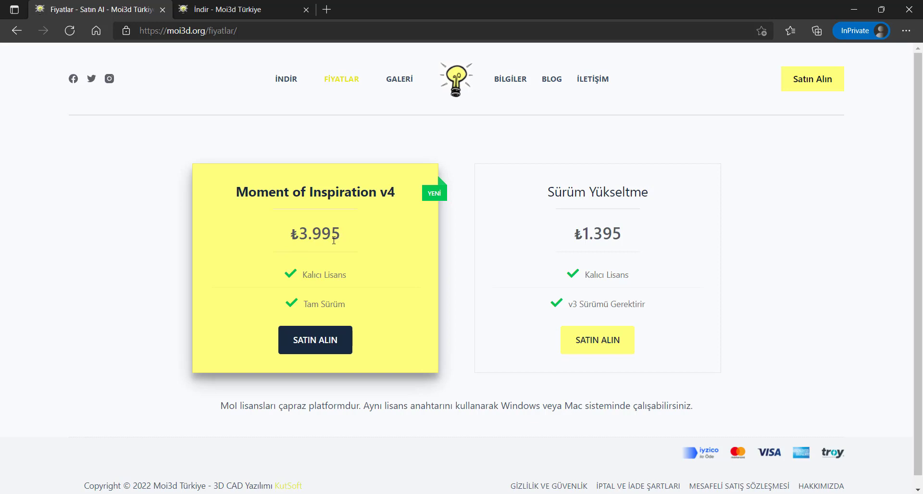
- Examine the Moment of Inspiration v4 licence price on the pricing page, and switch to the MoI modeling program
left_click_drag(288, 234, 352, 241)
left_click(407, 298)
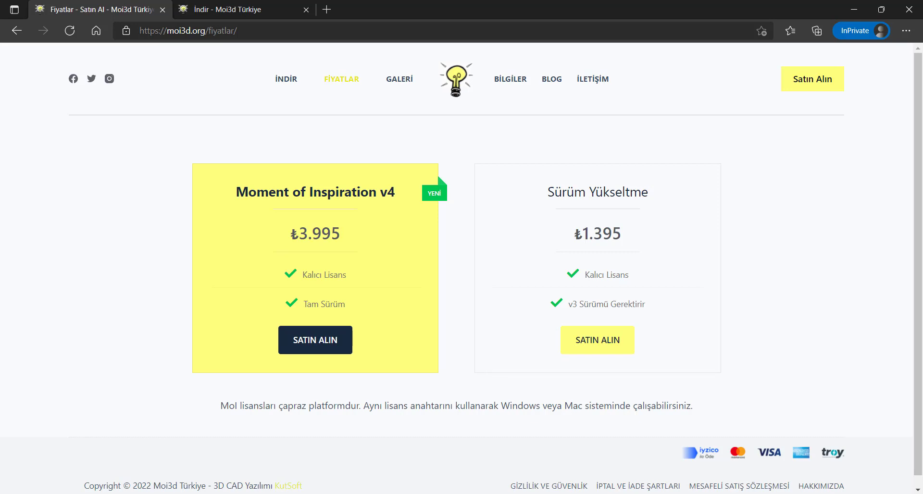
key("alt+Tab")
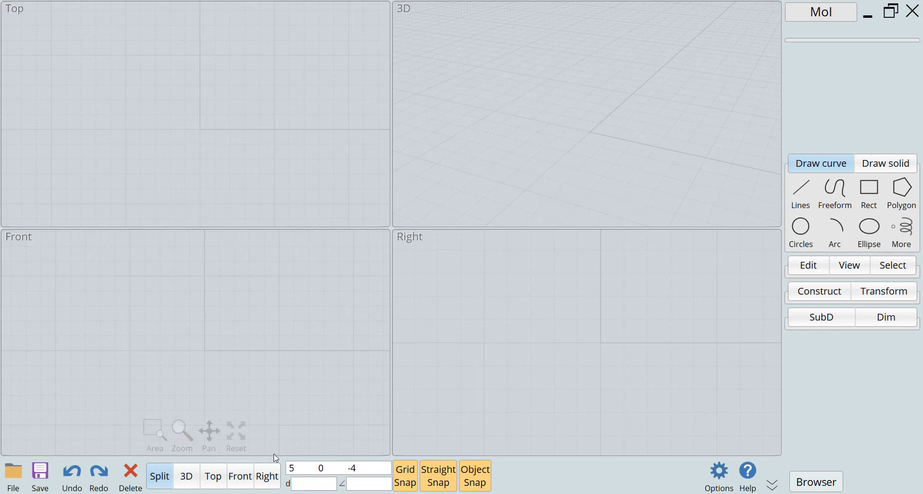
- View the 3D, Top, Front and Right viewports one at a time, and return to the split view
left_click(191, 481)
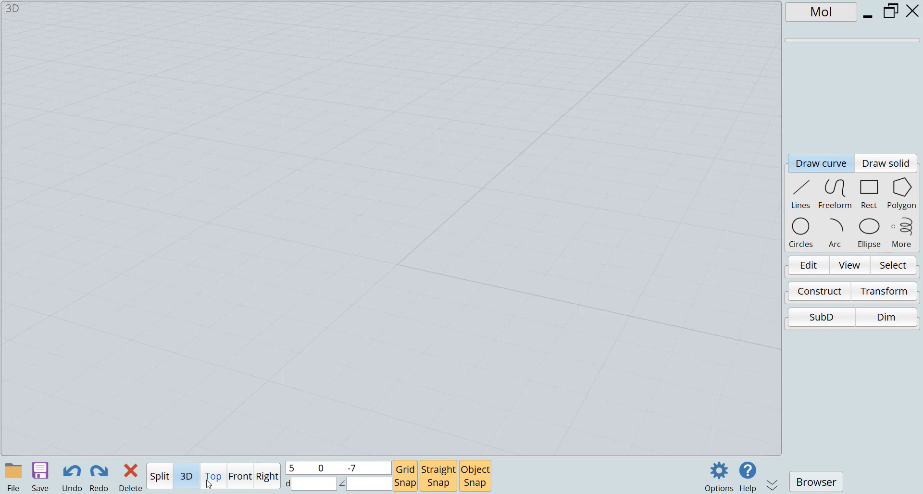
left_click(212, 479)
left_click(243, 484)
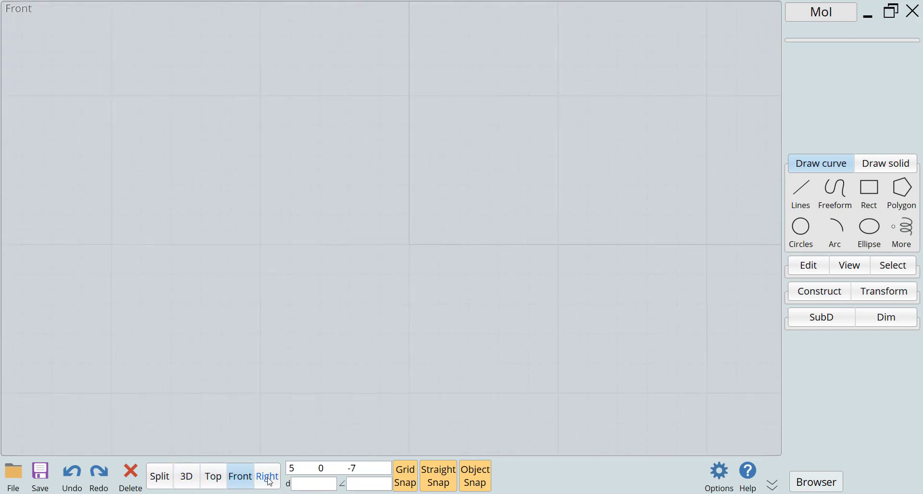
left_click(267, 478)
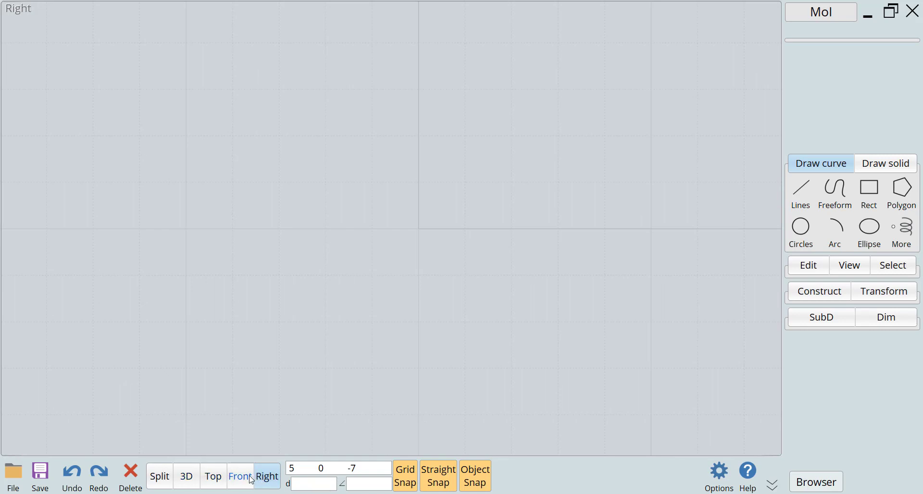
left_click(158, 485)
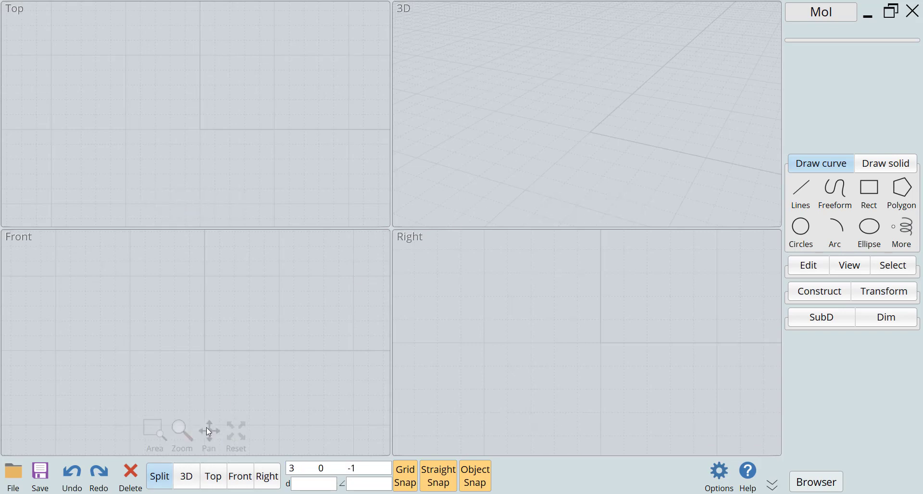
left_click(181, 478)
left_click(181, 478)
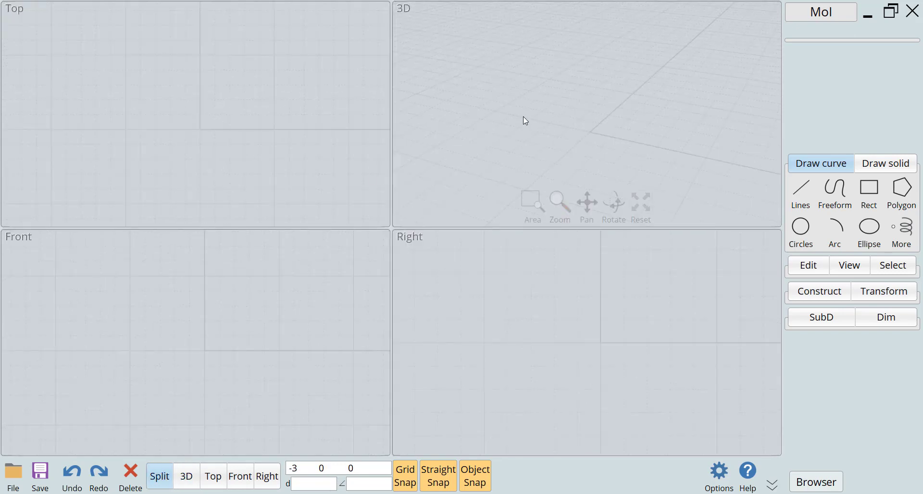
- Draw a corner rectangle starting at the origin in the 3D view, 10 wide and 10 high
scroll(524, 112, "down", 1)
left_click(870, 190)
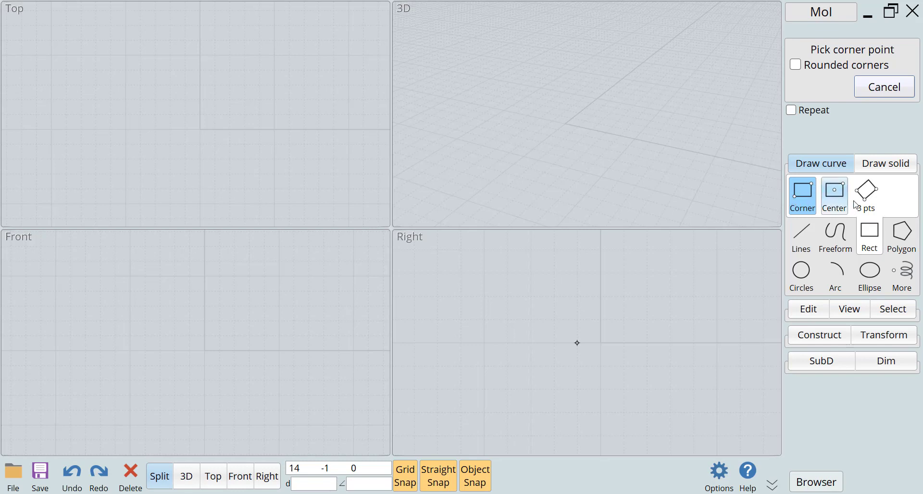
left_click(566, 123)
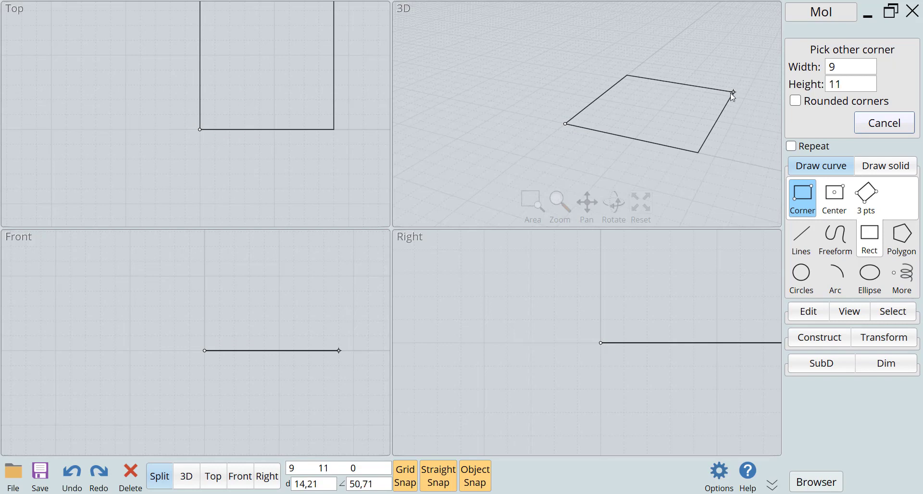
type("10")
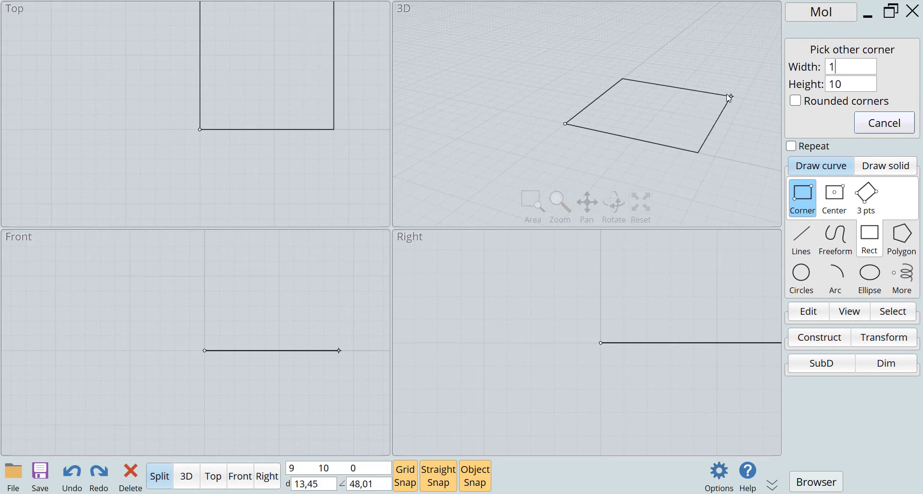
key("Tab")
type("10")
key("Return")
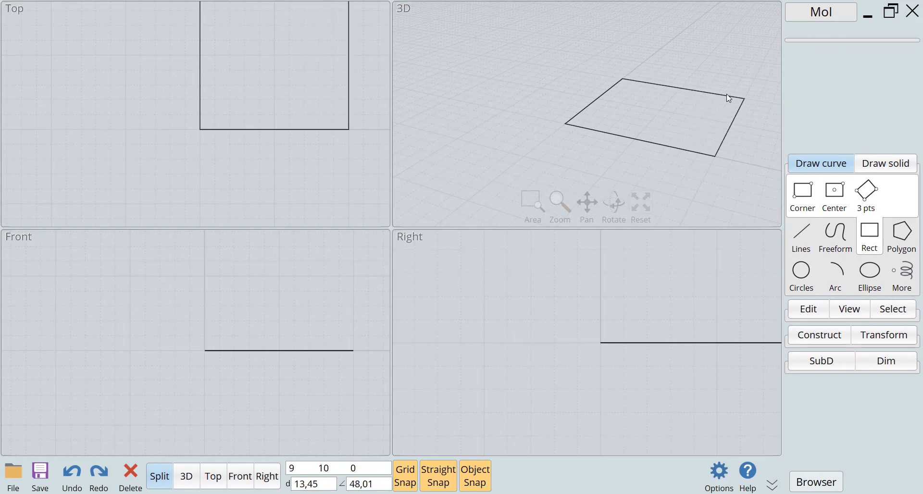
- Draw a straight line from the square's back corner on the Y axis, extending away from the square along that axis
scroll(587, 88, "down", 2)
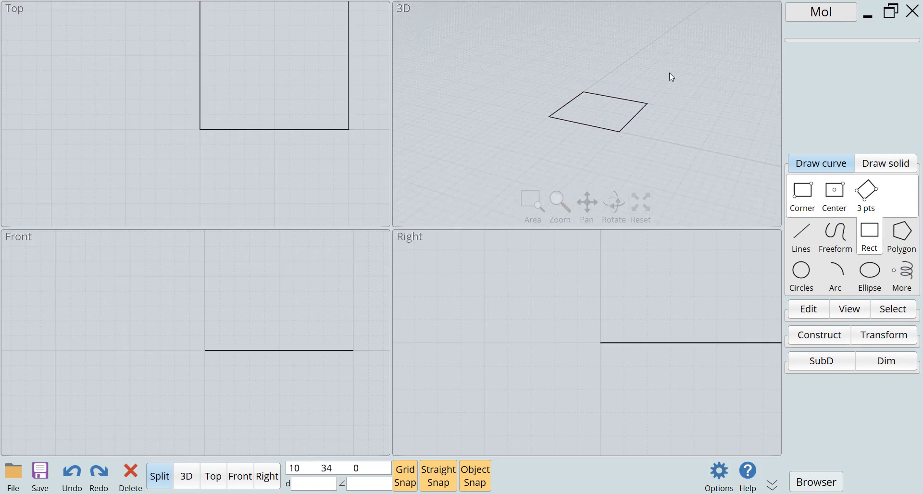
scroll(688, 85, "up", 1)
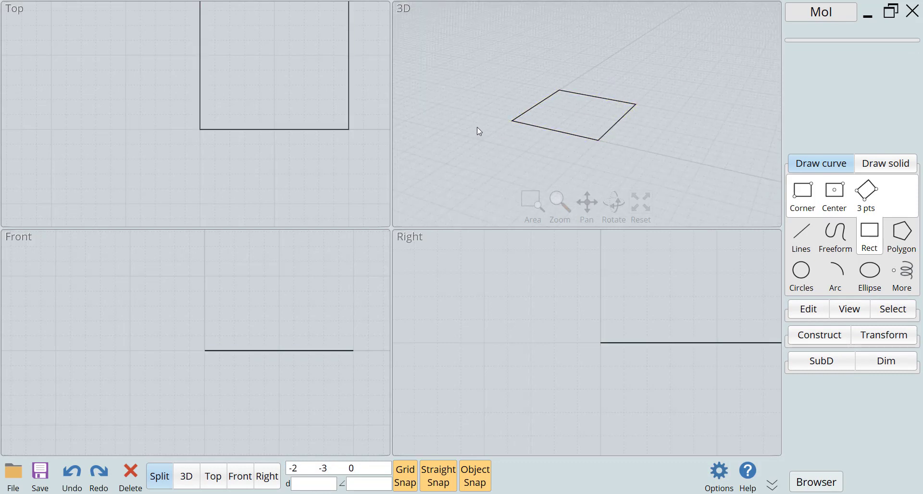
scroll(478, 129, "down", 1)
left_click(497, 119)
left_click(557, 93)
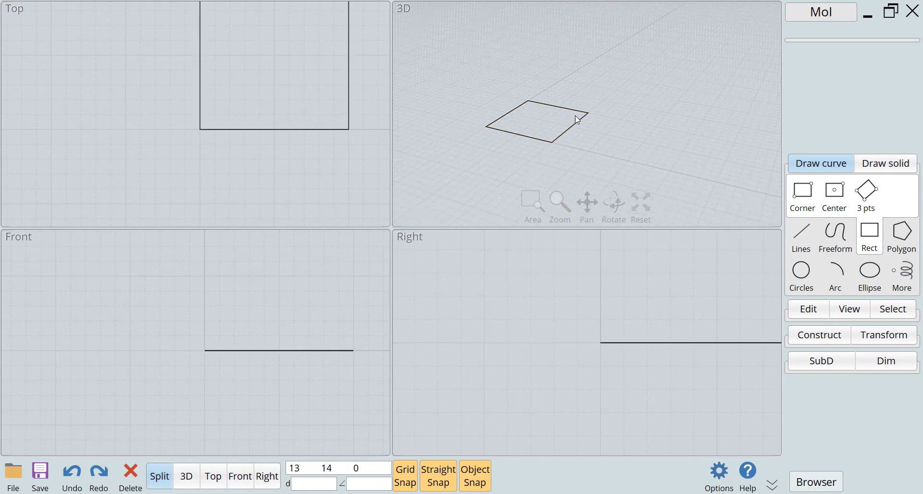
left_click(806, 246)
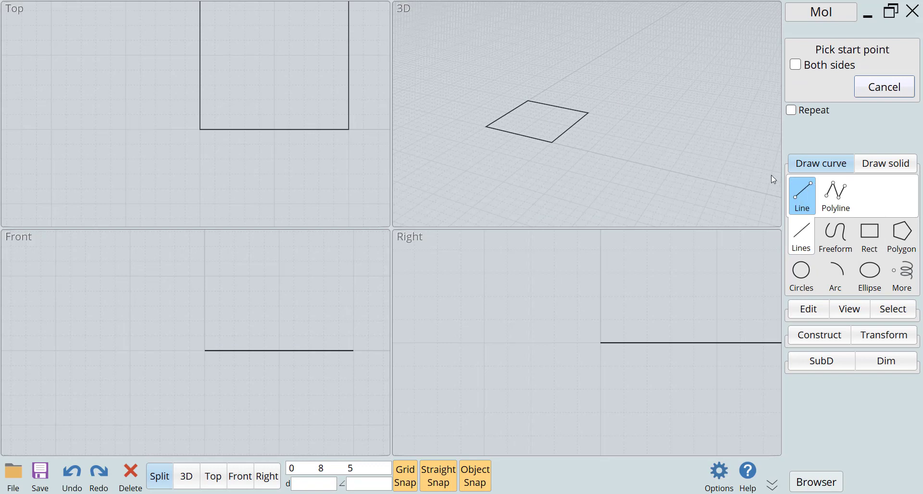
left_click(529, 101)
left_click(580, 69)
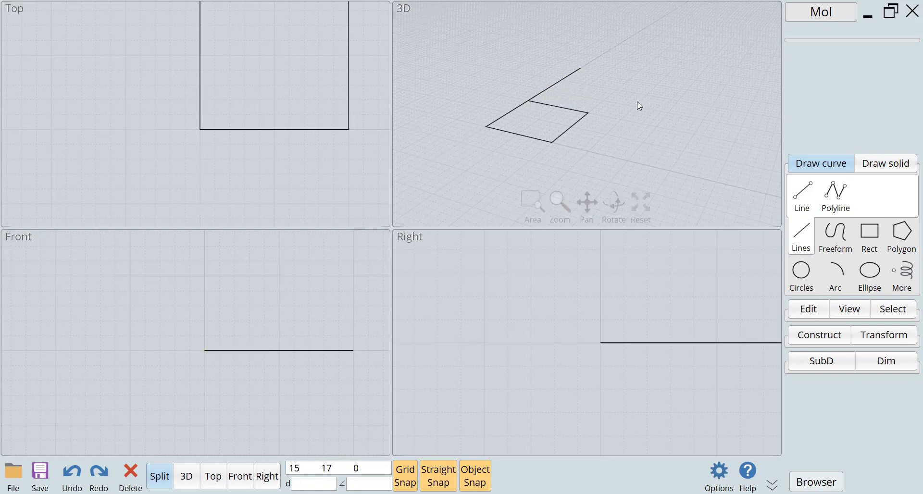
- Draw a right-angled polyline from the line's free end through (6, 17) and (3, 17) to the square's back edge at (3, 10)
left_click(845, 198)
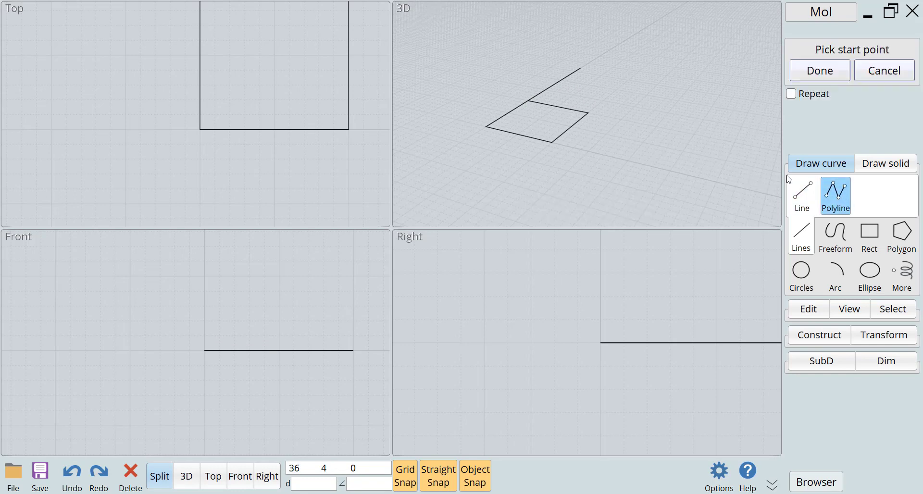
left_click(585, 67)
left_click(609, 74)
left_click(587, 91)
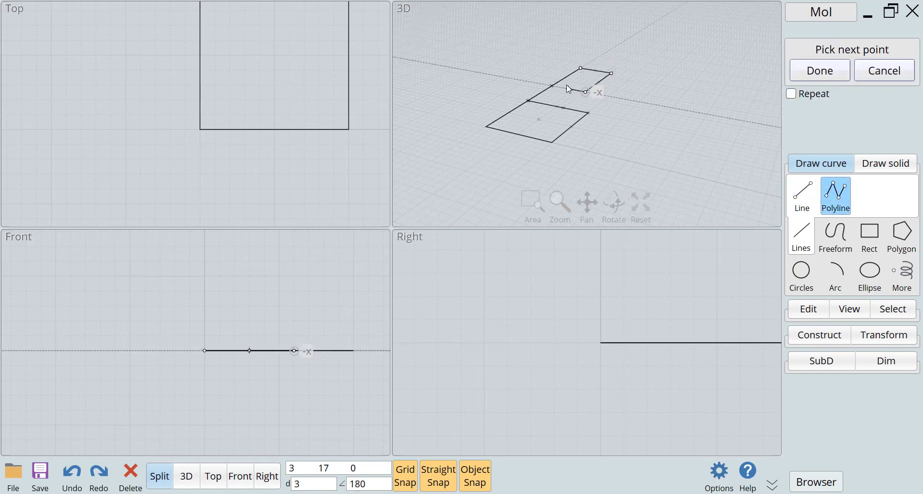
scroll(567, 85, "up", 3)
left_click(569, 89)
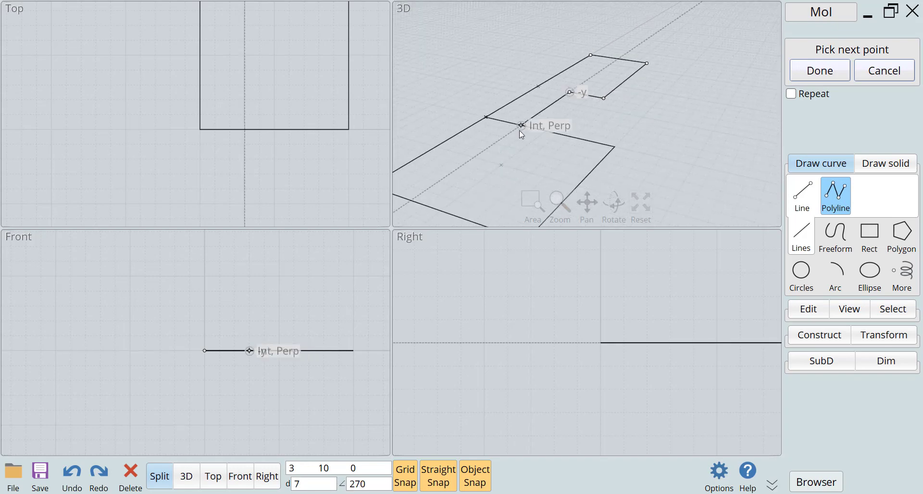
left_click(519, 131)
scroll(520, 131, "down", 3)
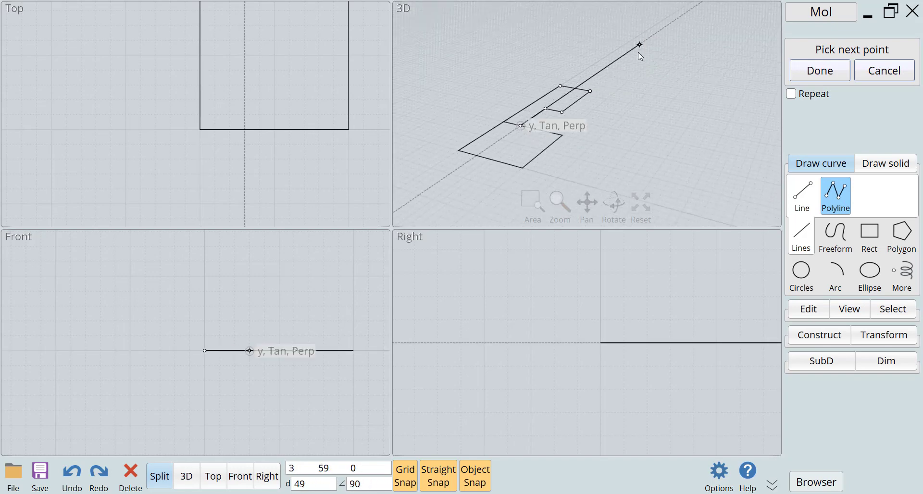
key("Return")
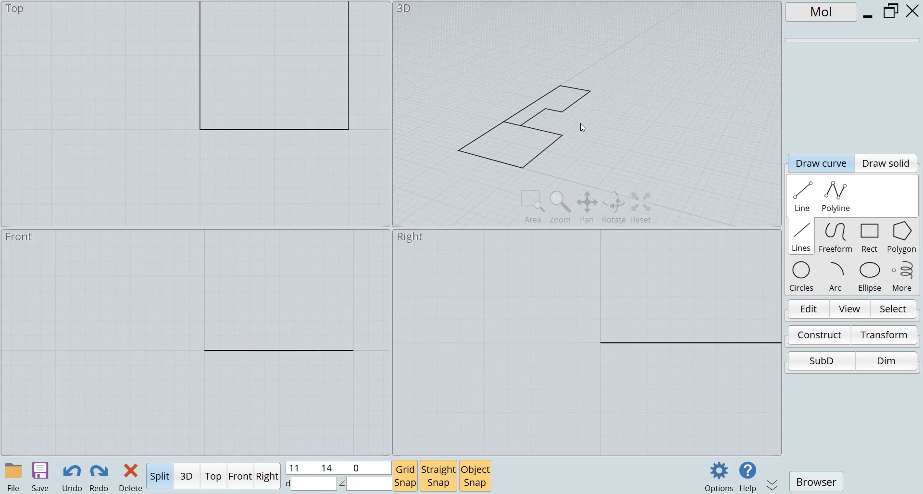
scroll(582, 122, "down", 2)
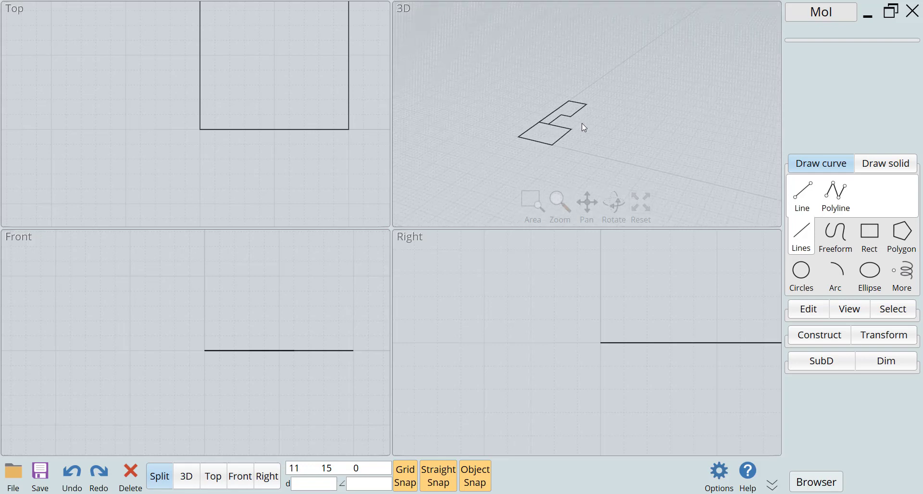
left_click(556, 143)
scroll(556, 144, "up", 2)
left_click(619, 80)
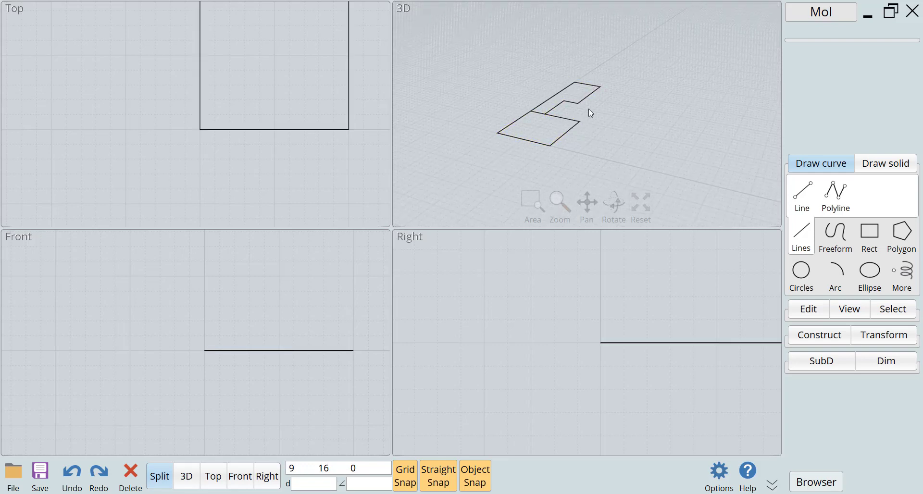
left_click(560, 141)
scroll(570, 140, "up", 1)
left_click(570, 137)
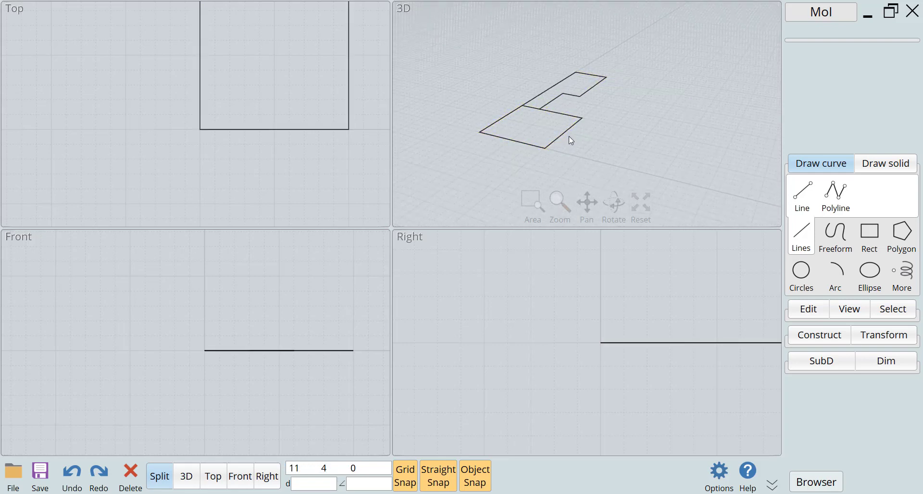
left_click(569, 136)
key("Escape")
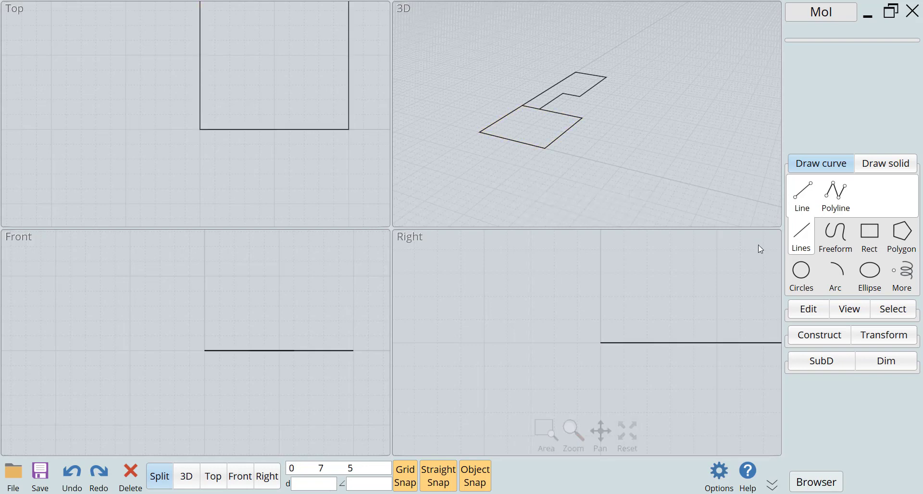
- Draw a circle by its center beside the square on the ground plane, with a radius of about 6.32
left_click(802, 278)
left_click(635, 113)
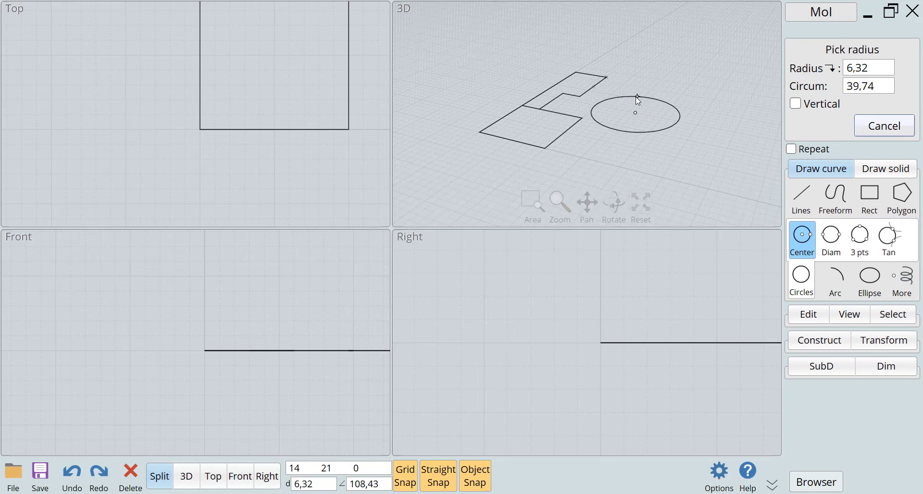
left_click(637, 99)
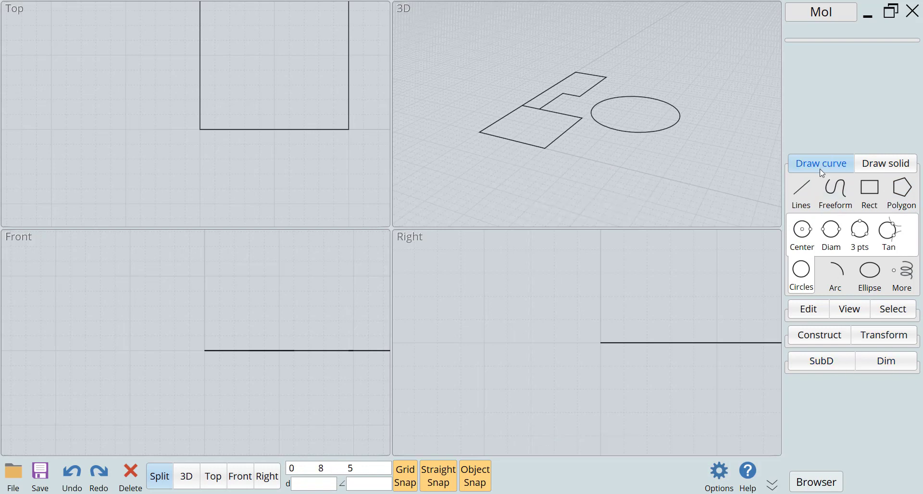
- Extrude the 10 x 10 square downward into a solid box
left_click(820, 335)
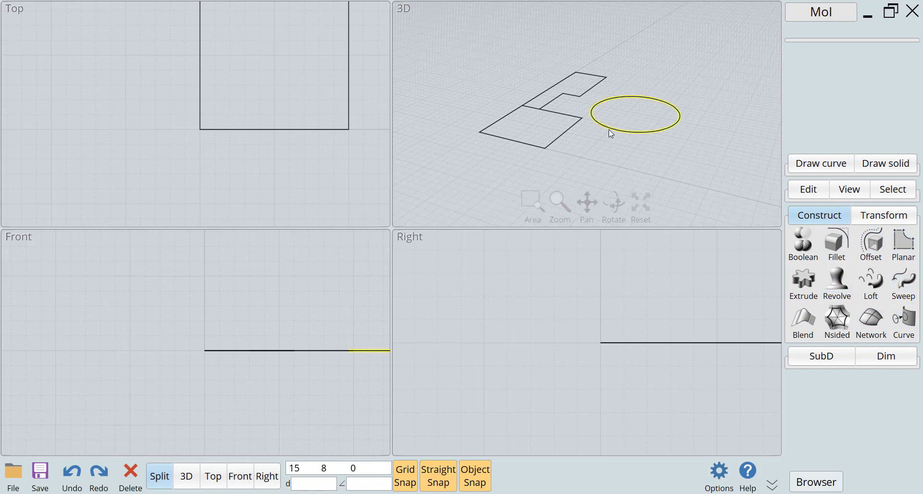
left_click(551, 141)
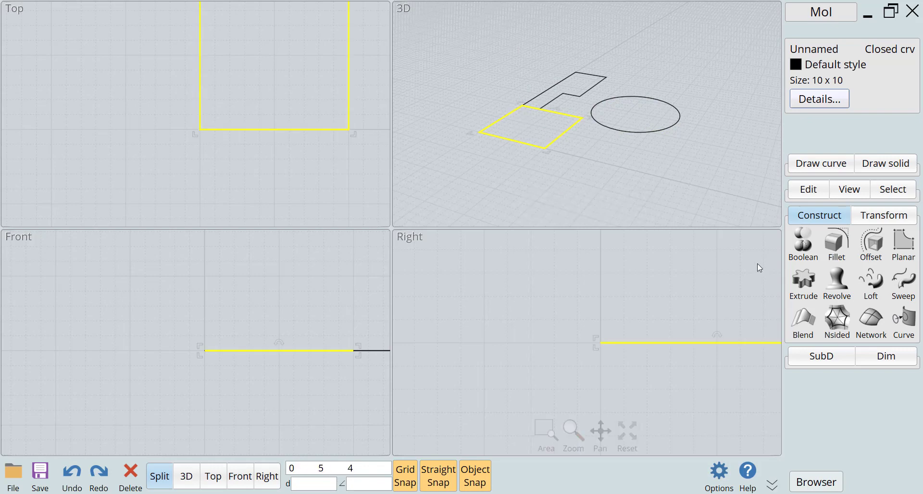
left_click(804, 284)
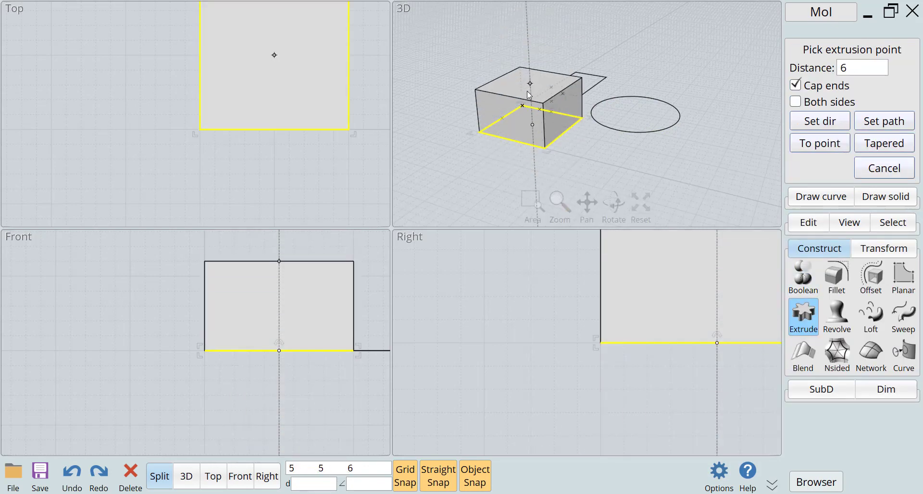
left_click(576, 74)
left_click(531, 56)
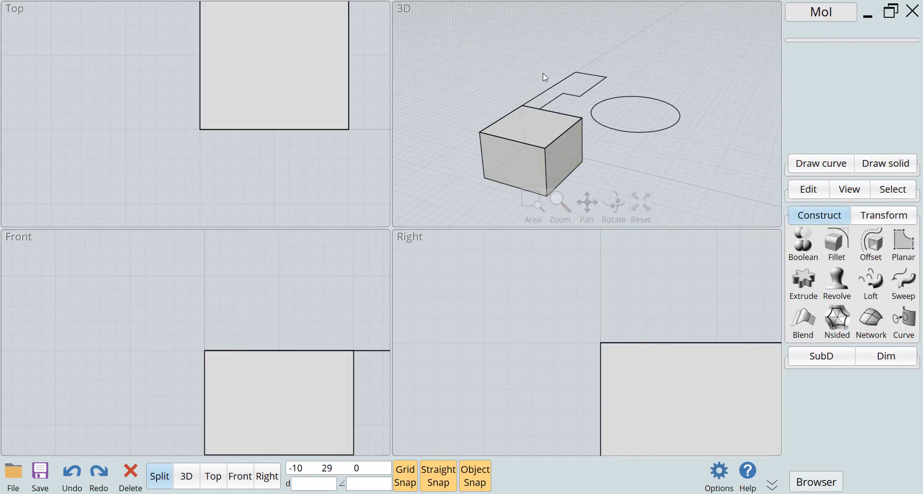
- Extrude the circle beside the box downward into a solid disc with capped ends
left_click(645, 132)
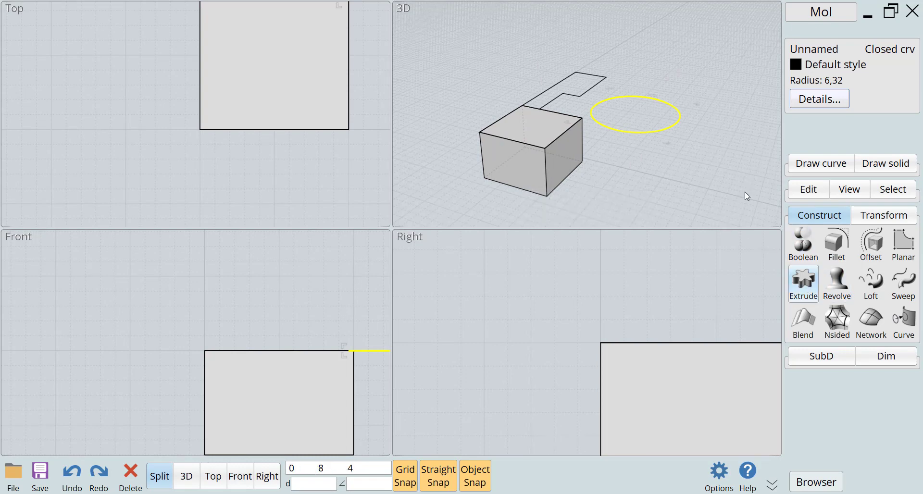
left_click(702, 134)
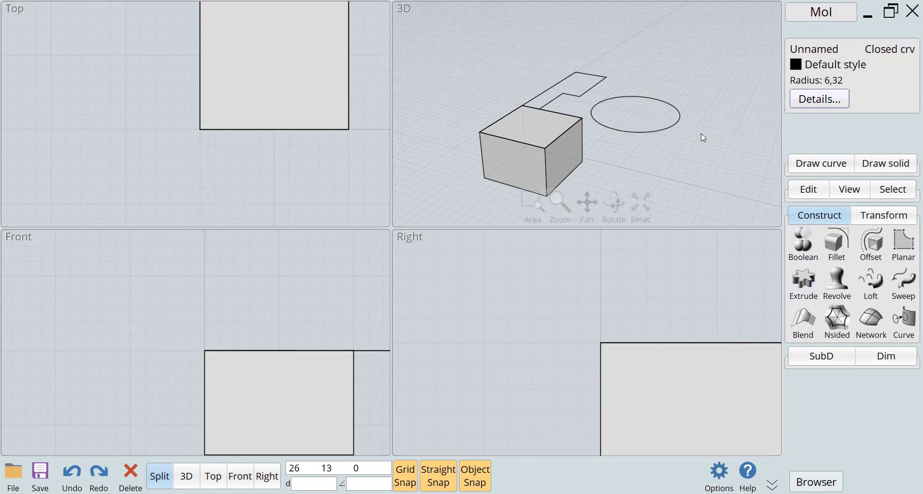
left_click(809, 285)
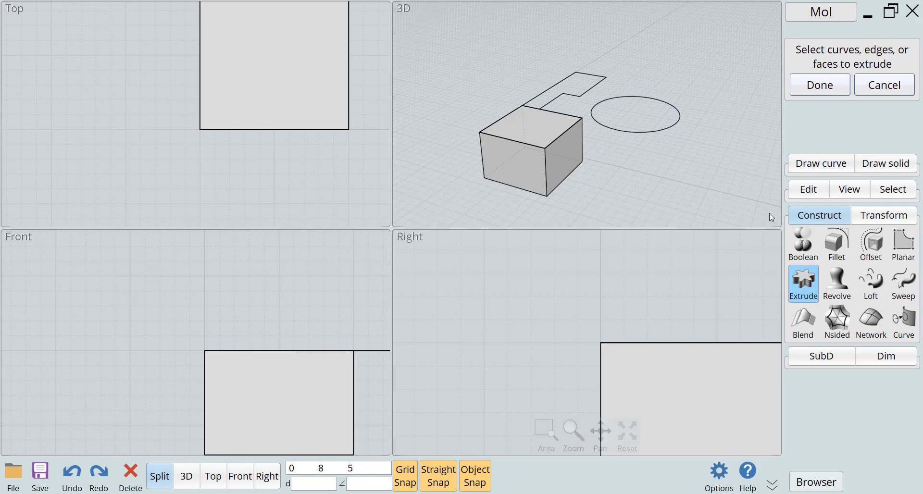
left_click(680, 120)
key("Return")
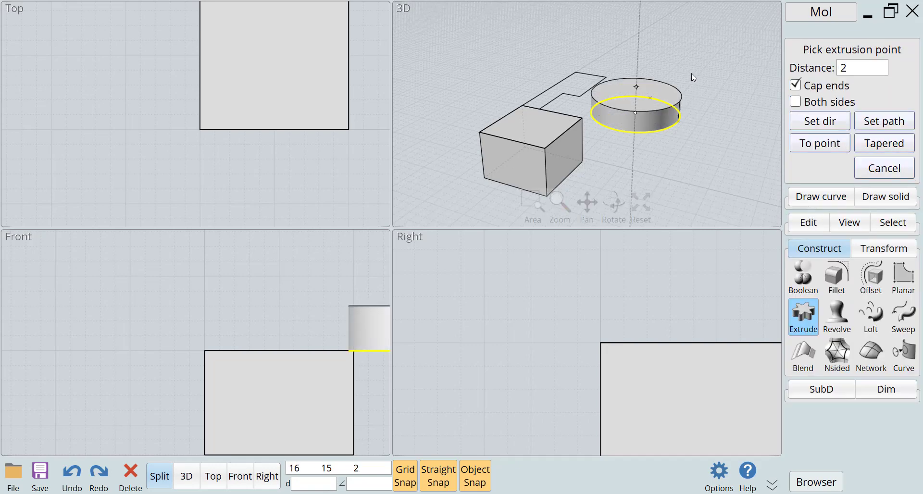
left_click(702, 134)
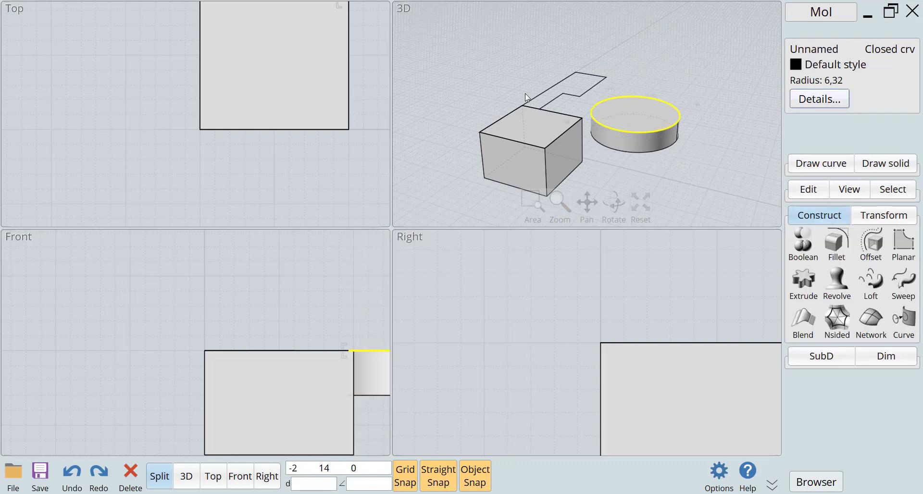
scroll(534, 82, "down", 2)
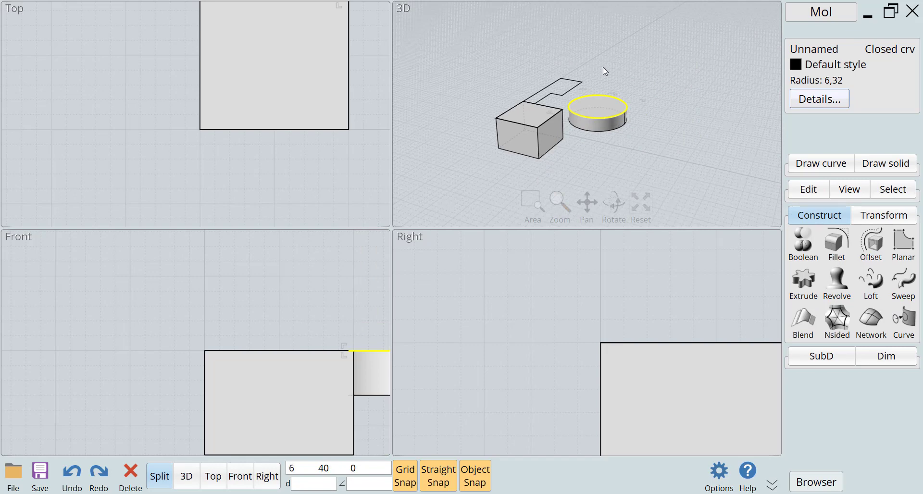
left_click(630, 77)
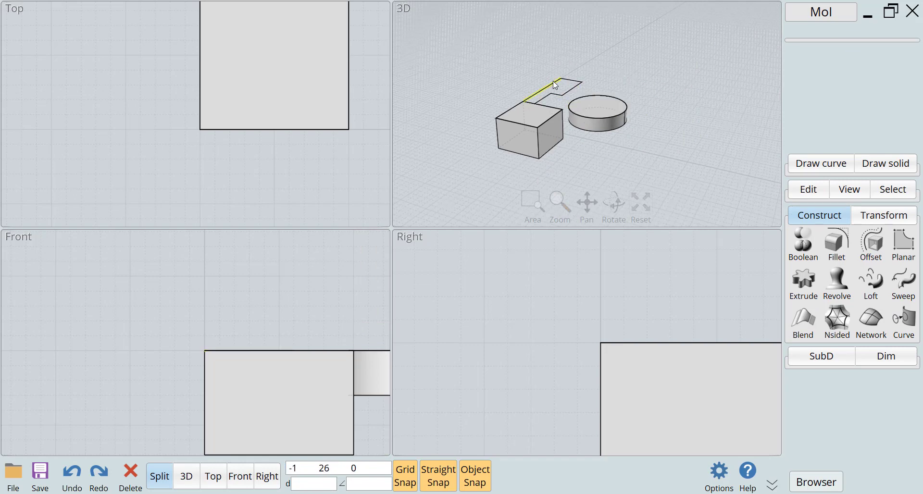
- Join the straight line and the right-angled polyline behind the box into one curve
scroll(549, 84, "up", 2)
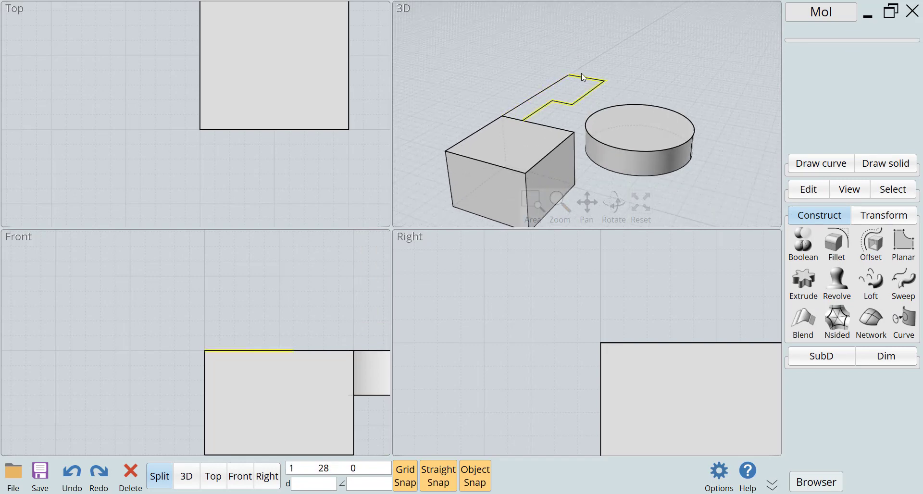
left_click(519, 143)
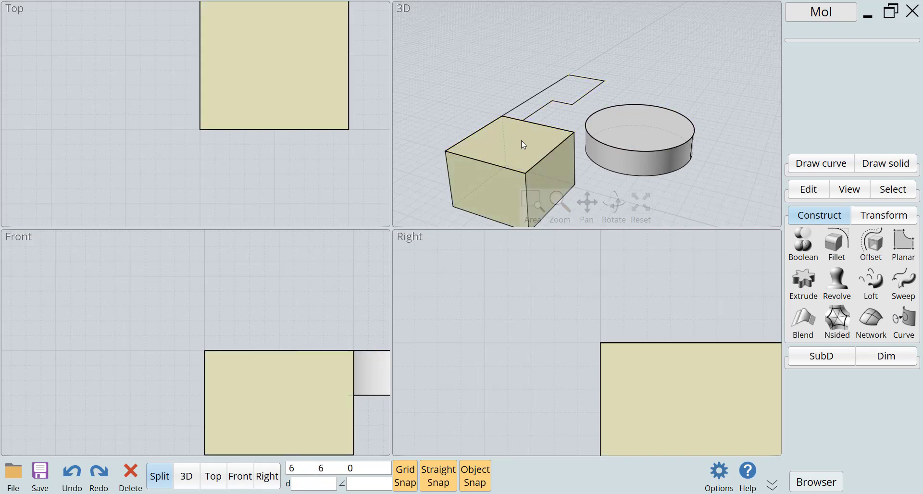
left_click(562, 144)
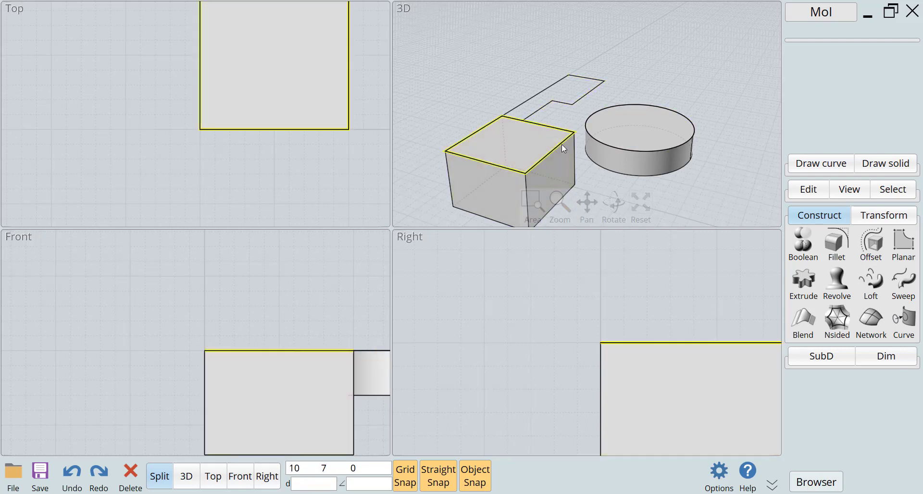
scroll(563, 90, "down", 1)
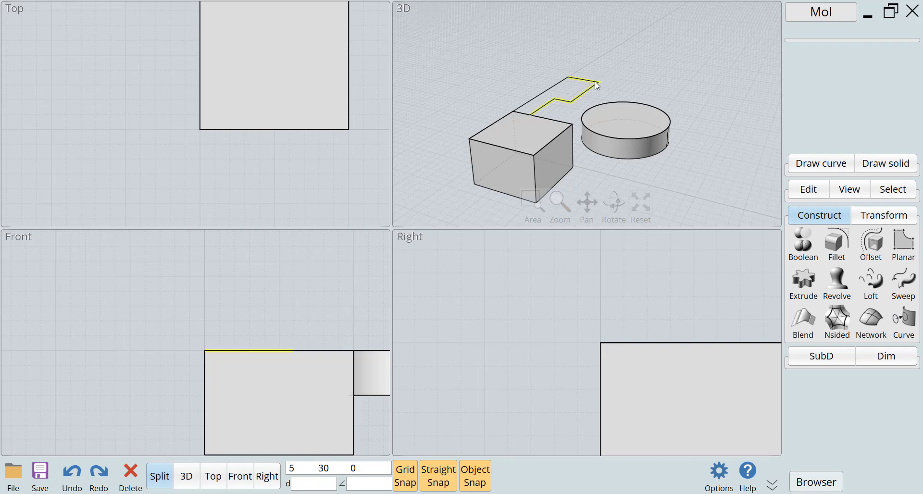
left_click(563, 78)
left_click(560, 82)
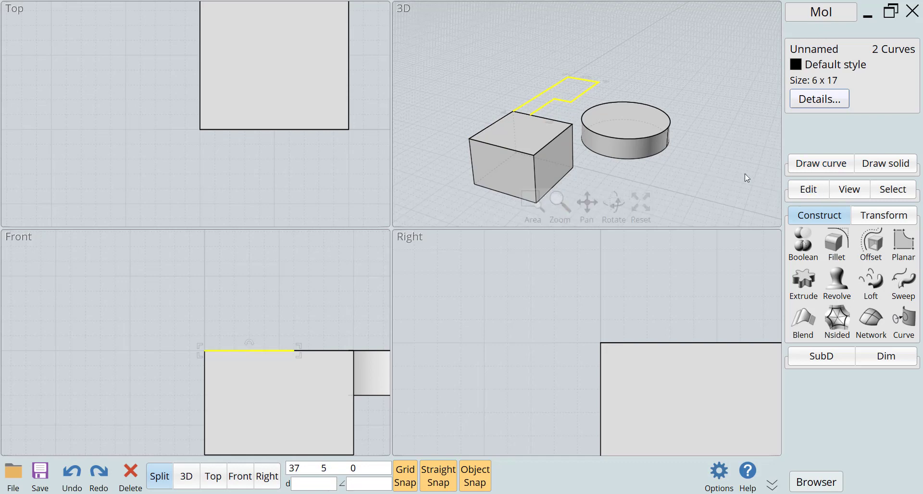
left_click(806, 194)
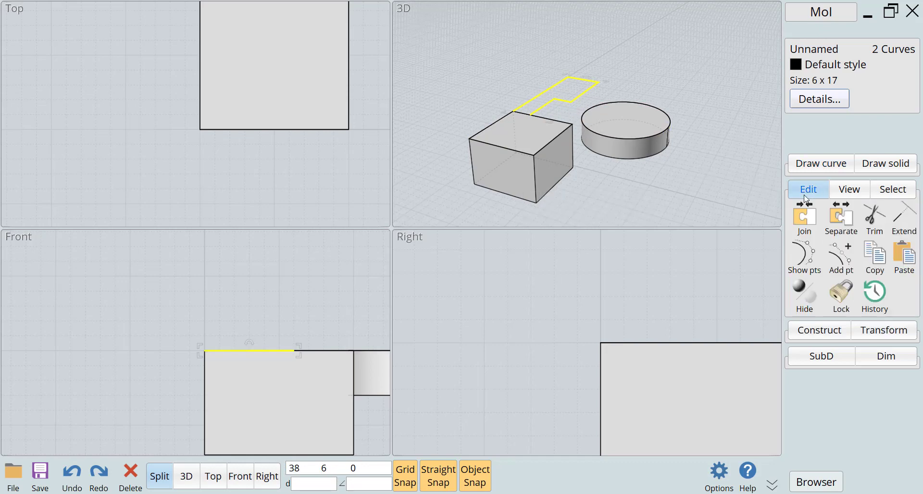
left_click(808, 228)
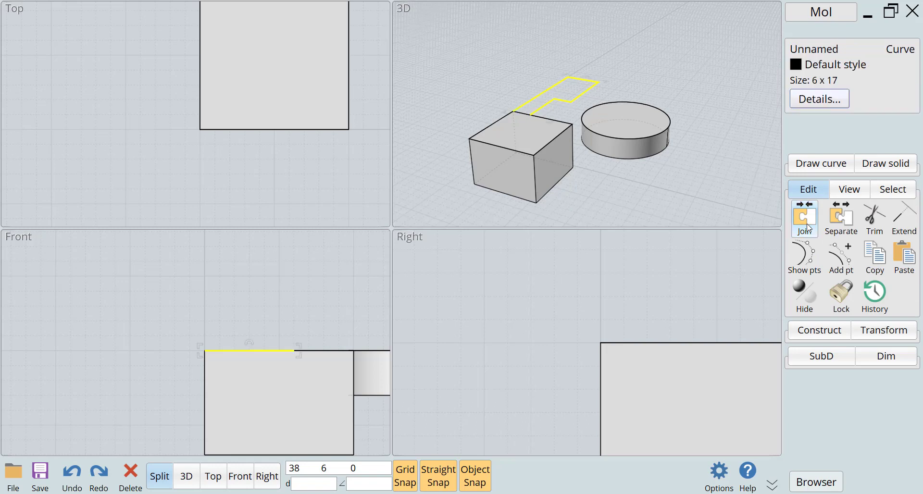
left_click(703, 88)
left_click(589, 92)
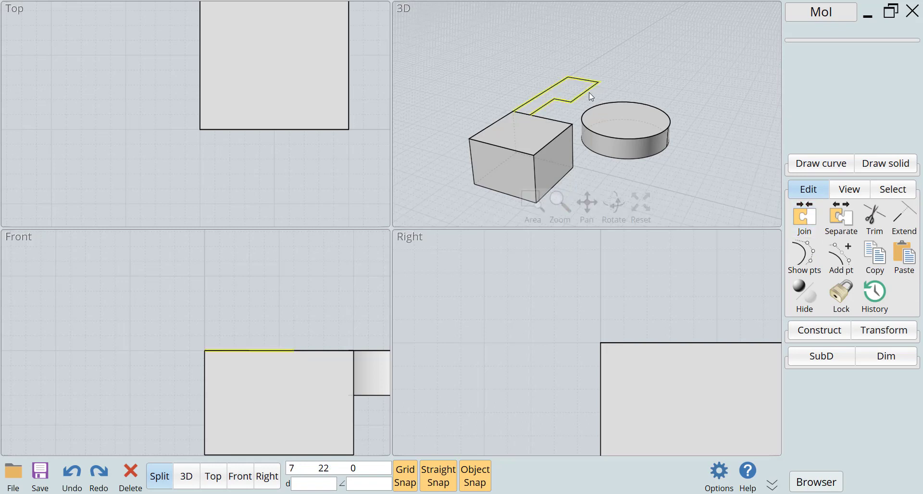
left_click(571, 189)
left_click(524, 107)
- Move the disc along the ground plane, well away from the box and the joined curve
scroll(523, 107, "down", 3)
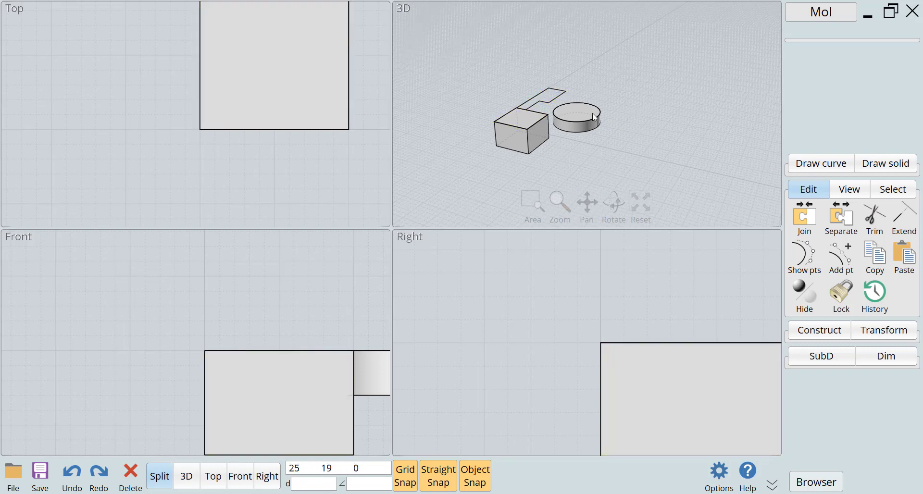
left_click_drag(587, 126, 674, 87)
scroll(549, 82, "up", 3)
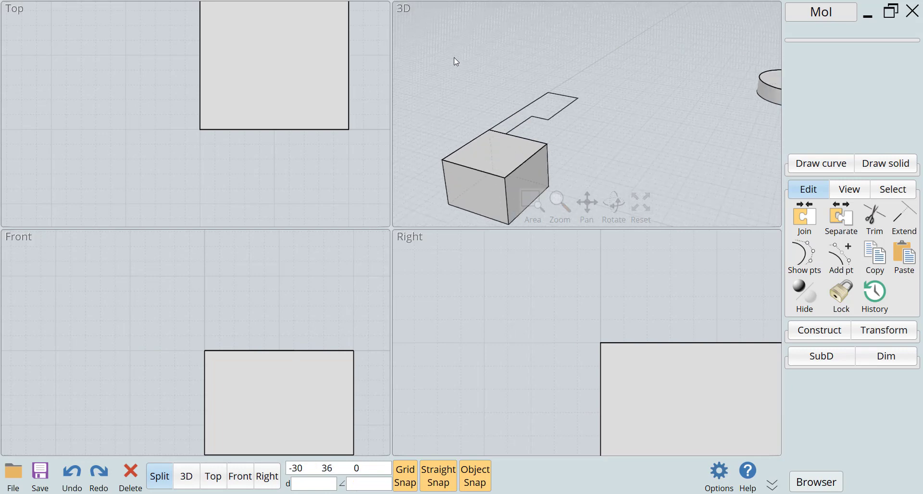
- Select the joined curve with a window and move it off the box into the free space beside the disc
left_click_drag(455, 58, 671, 174)
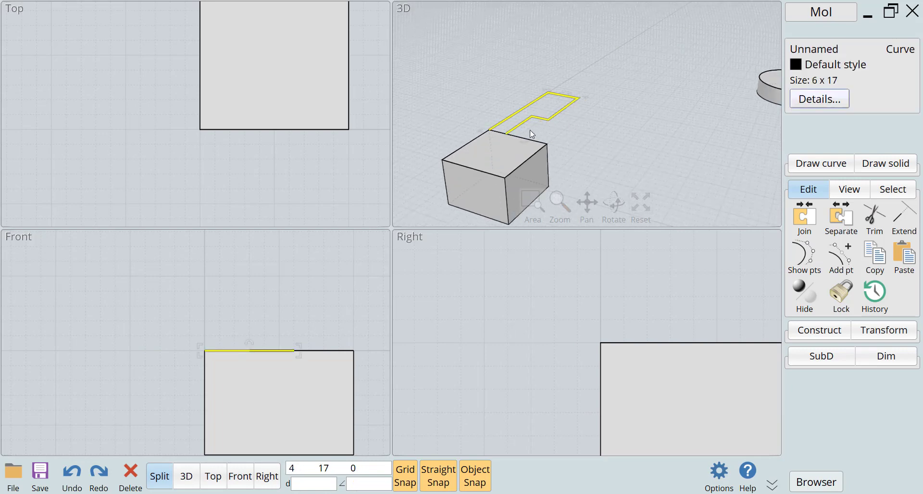
left_click_drag(550, 121, 657, 107)
left_click(665, 148)
scroll(470, 114, "down", 3)
scroll(533, 103, "up", 2)
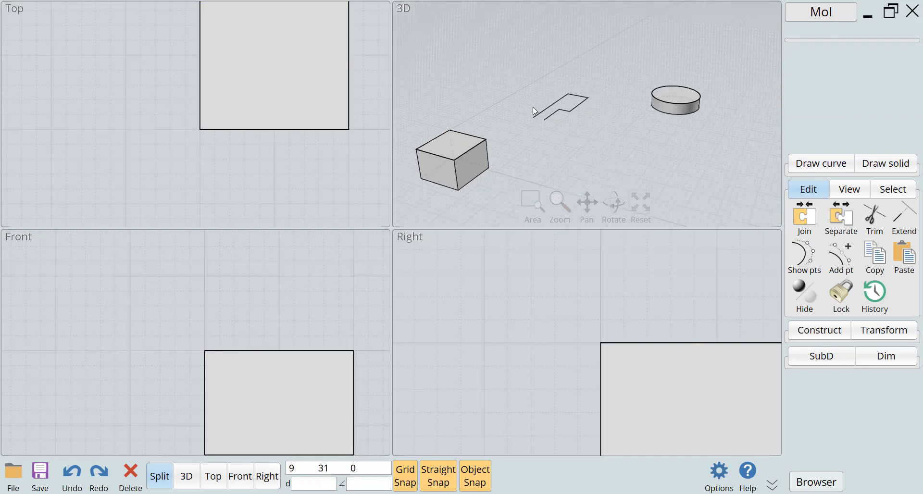
scroll(561, 97, "down", 1)
- Scale the disc's top circle up uniformly to more than twice its size
left_click(672, 106)
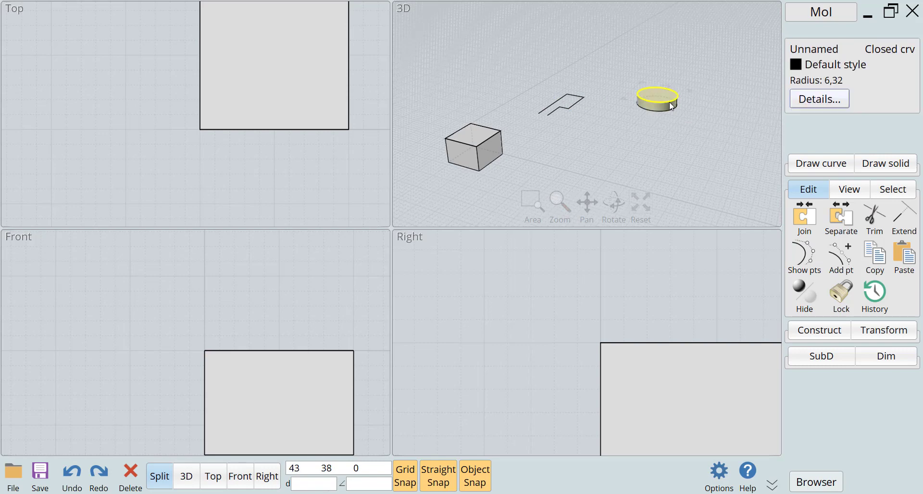
scroll(672, 106, "up", 2)
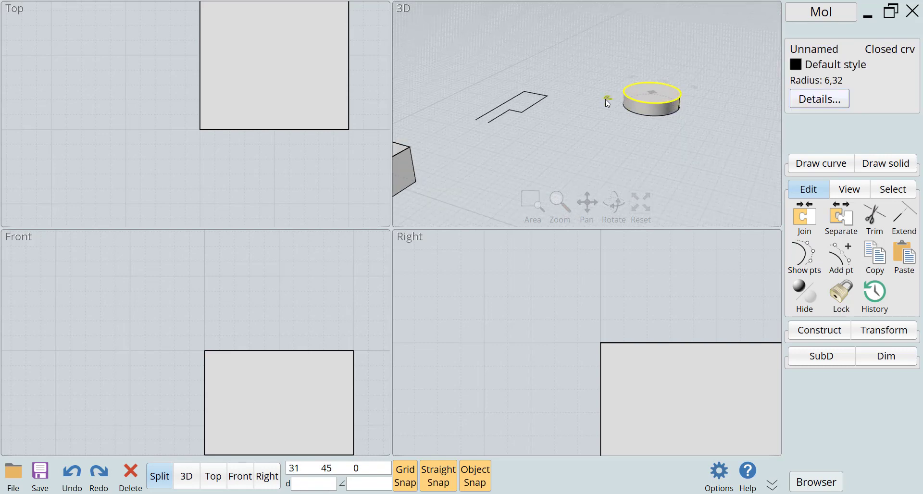
mouse_move(605, 99)
left_mouse_down()
mouse_move(585, 96)
mouse_move(588, 145)
mouse_move(614, 114)
mouse_move(588, 144)
mouse_move(598, 87)
left_mouse_up()
scroll(606, 92, "down", 5)
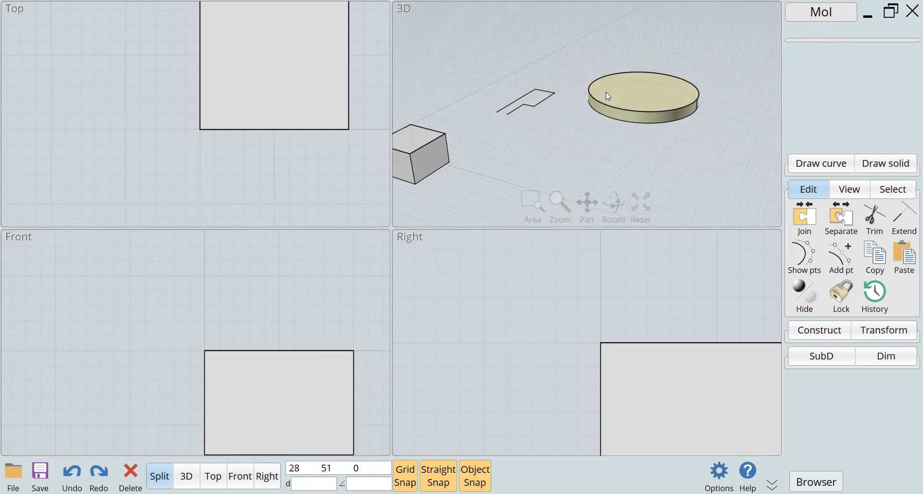
key("Escape")
scroll(568, 128, "up", 3)
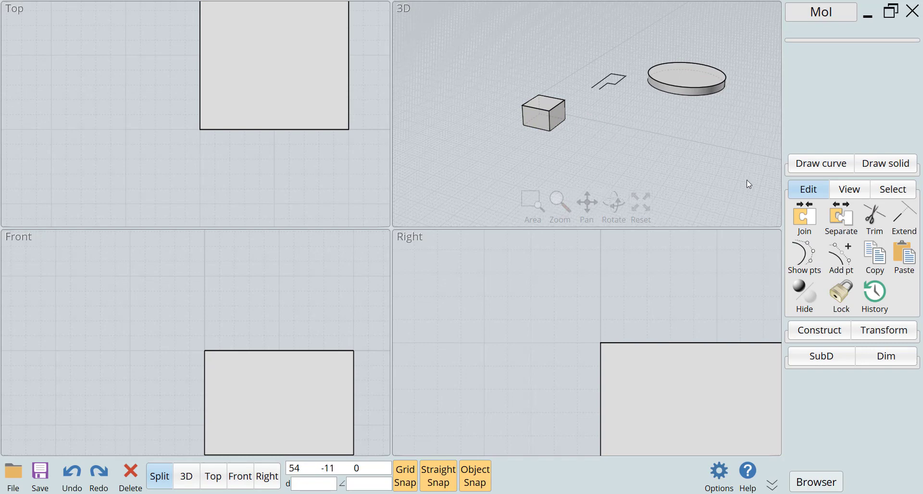
- Draw an elongated solid box from corner to corner on the ground plane near the X axis, and raise it upward
left_click(820, 164)
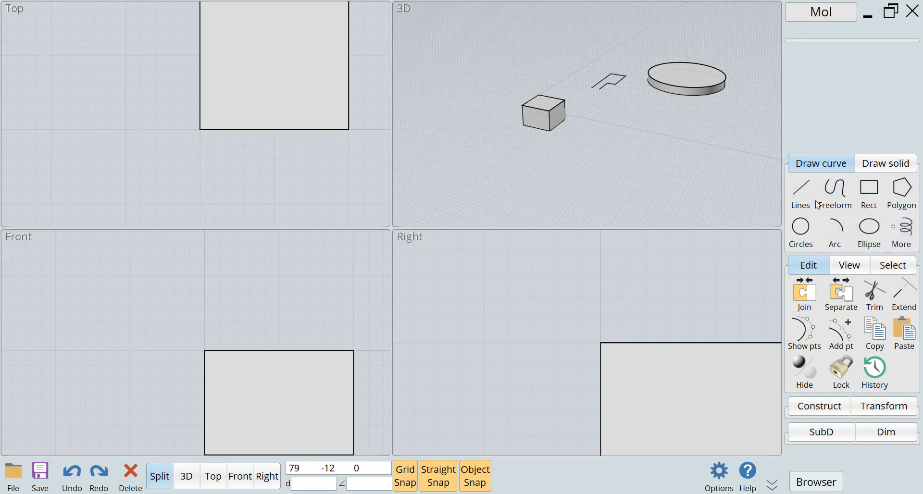
left_click(897, 170)
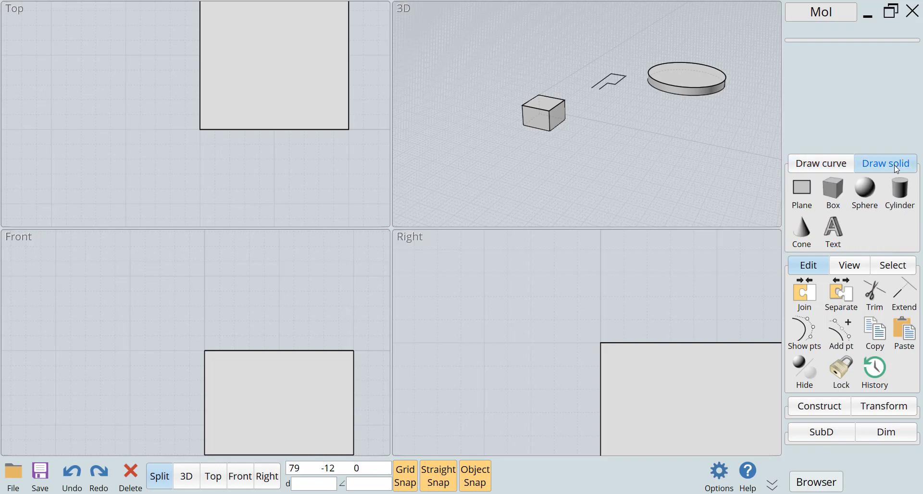
left_click(840, 196)
left_click(624, 146)
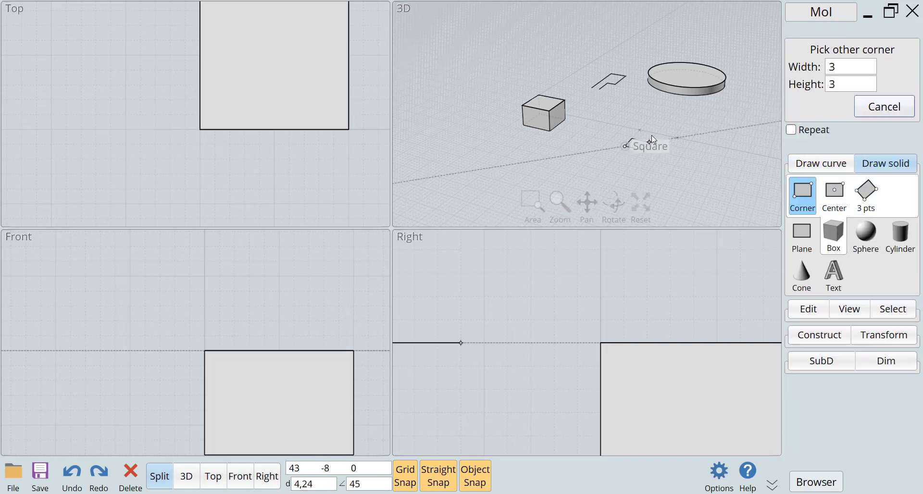
left_click(680, 124)
left_click(680, 100)
scroll(597, 106, "down", 3)
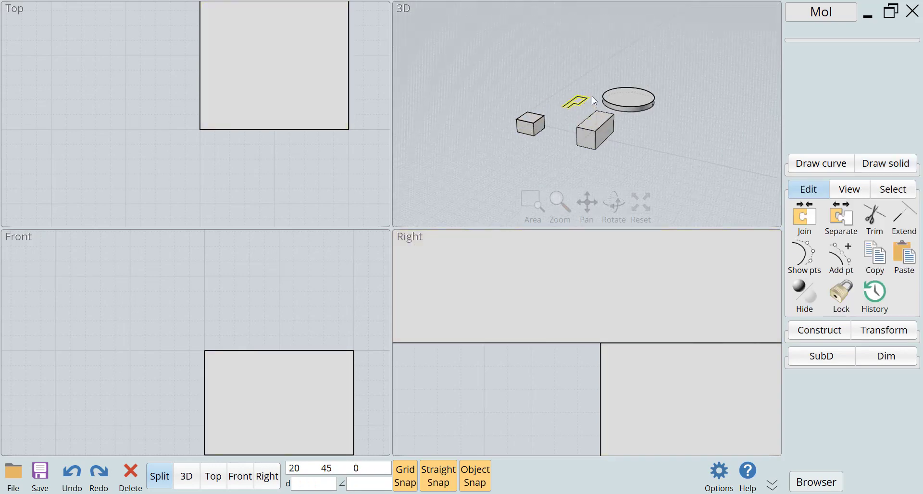
scroll(594, 100, "up", 1)
- Draw an upright solid cylinder beside the disc, centred at about (73, 35) on the ground plane and 35 high
left_click(886, 163)
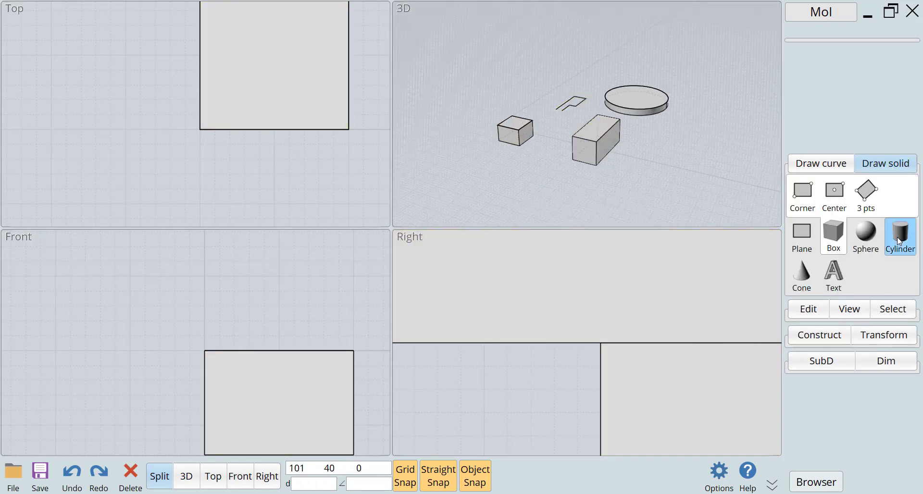
left_click(901, 241)
left_click(701, 127)
left_click(716, 116)
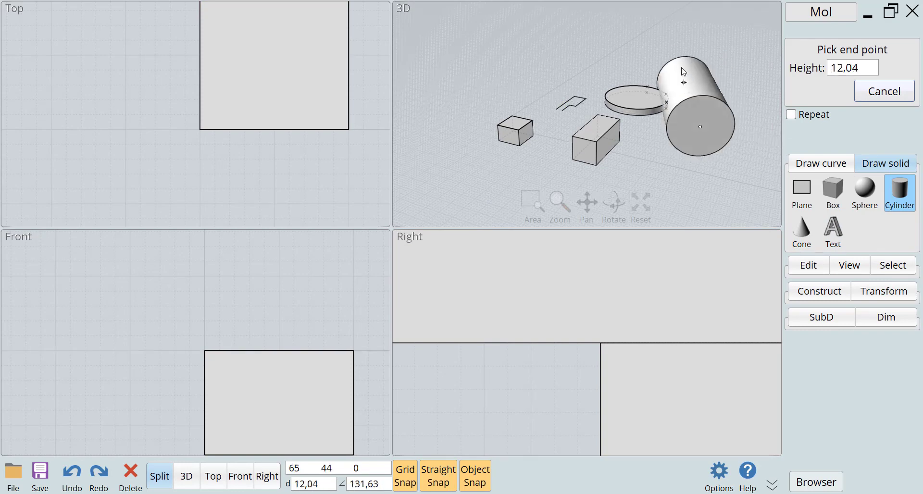
left_click(704, 82)
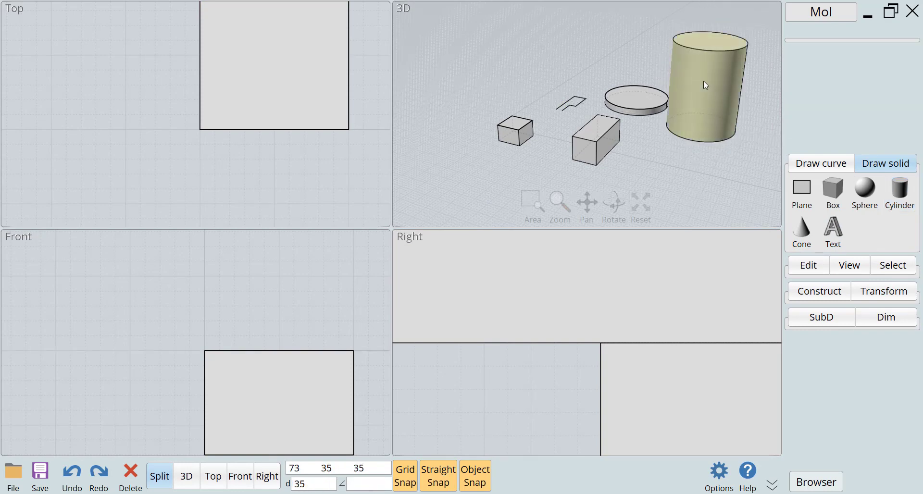
scroll(705, 84, "down", 3)
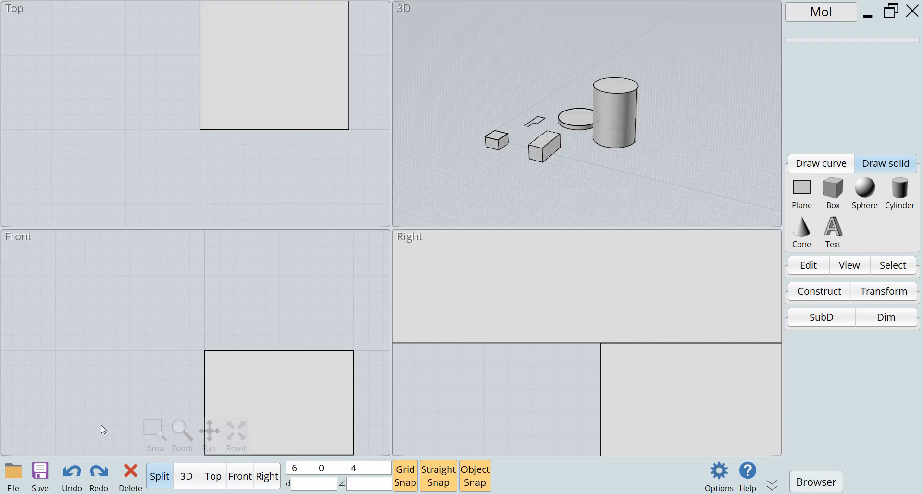
- Zoom out the Front, Right and Top viewports until all the objects fit in each view
scroll(256, 295, "down", 5)
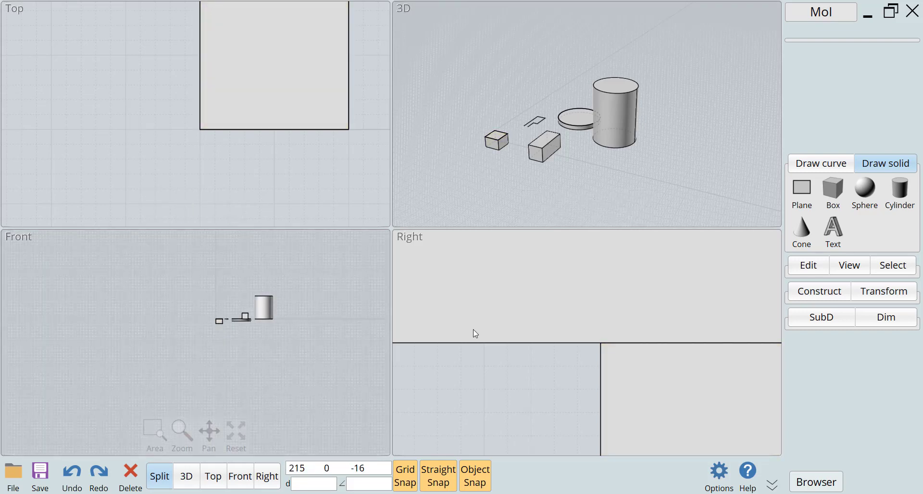
scroll(491, 308, "down", 5)
scroll(314, 272, "up", 4)
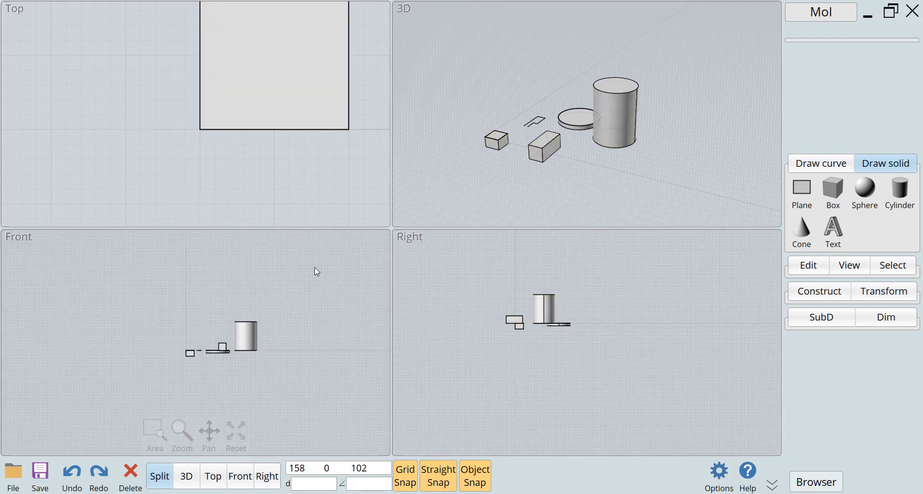
scroll(201, 169, "down", 5)
scroll(206, 144, "down", 6)
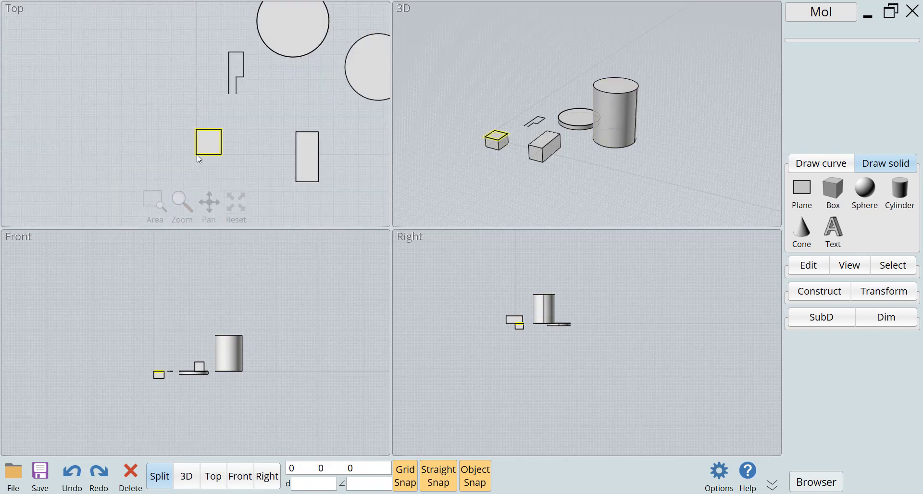
left_click(244, 137)
scroll(244, 137, "up", 2)
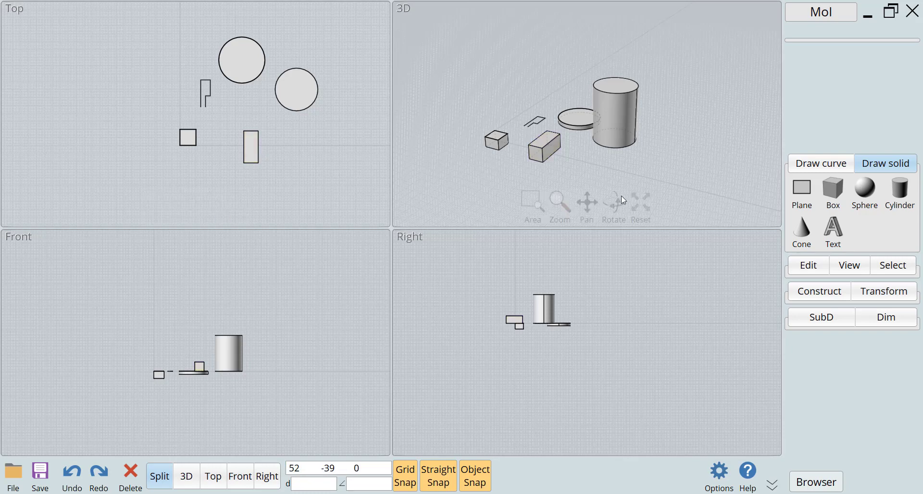
- Draw a vertical circle of about 11.66 radius in the Front viewport, beside the upper part of the upright cylinder
left_click(579, 272)
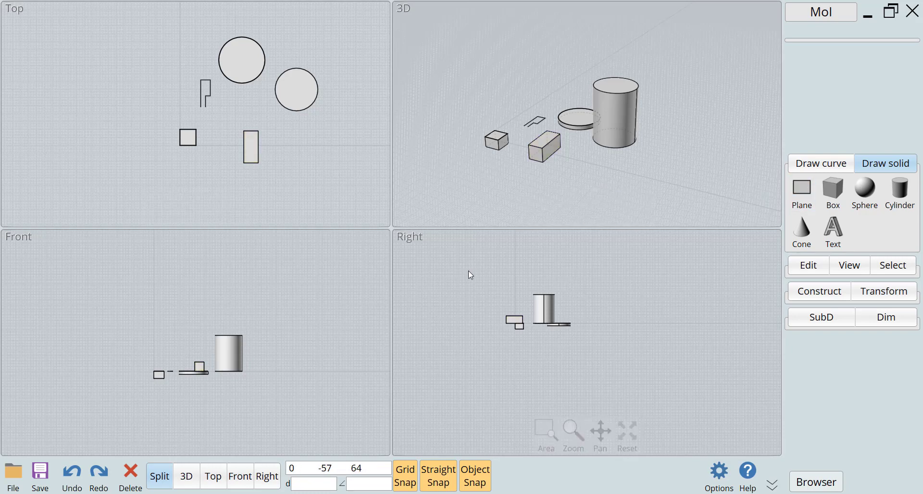
scroll(469, 271, "up", 2)
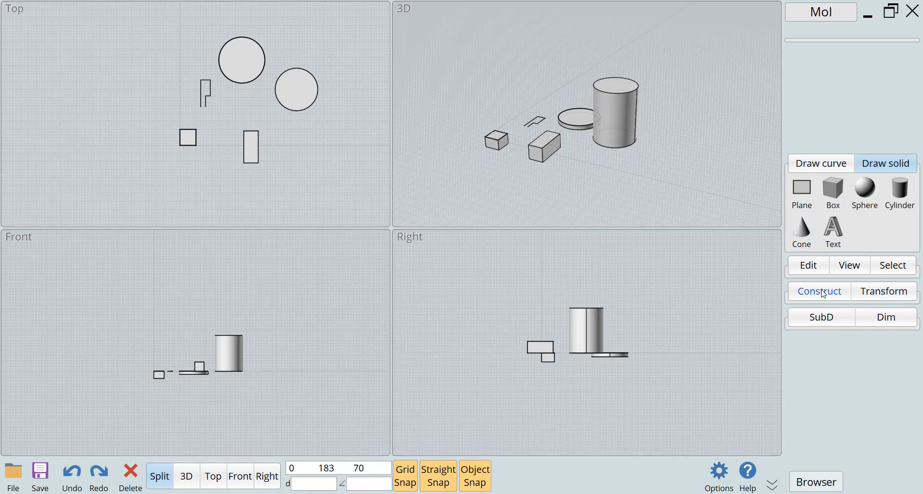
left_click(815, 166)
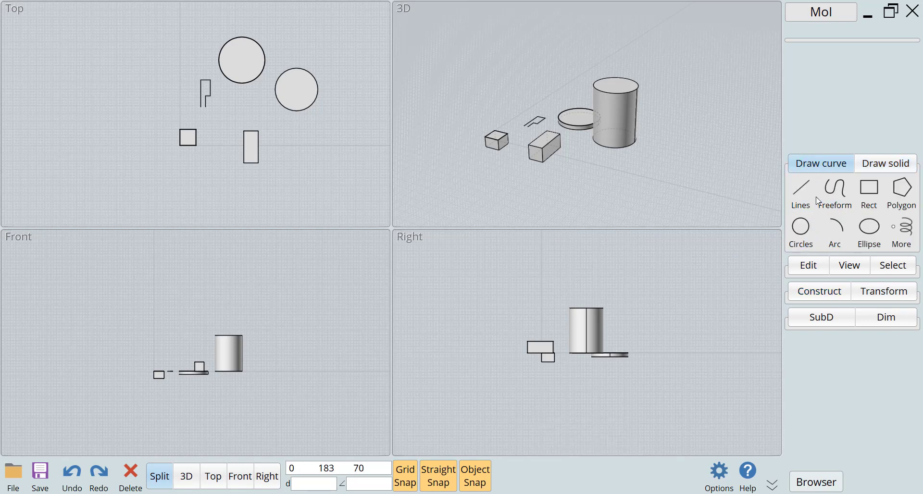
left_click(801, 232)
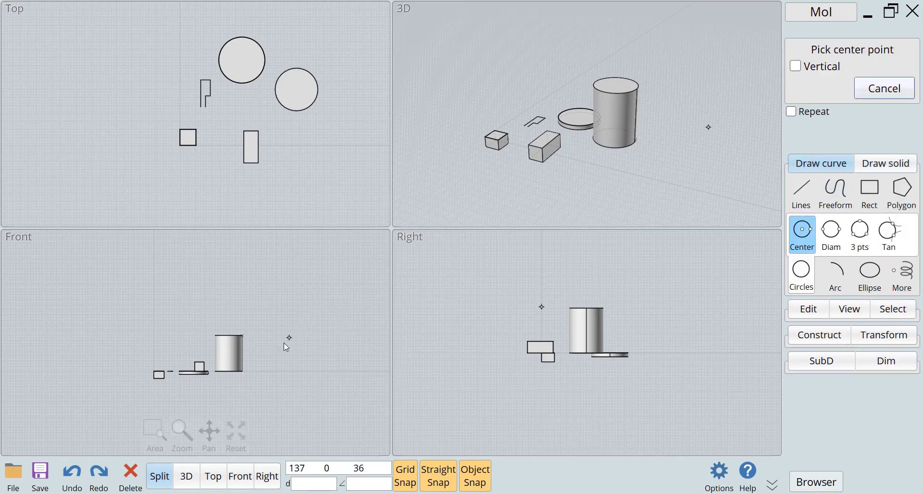
scroll(271, 366, "up", 1)
left_click(284, 327)
left_click(292, 315)
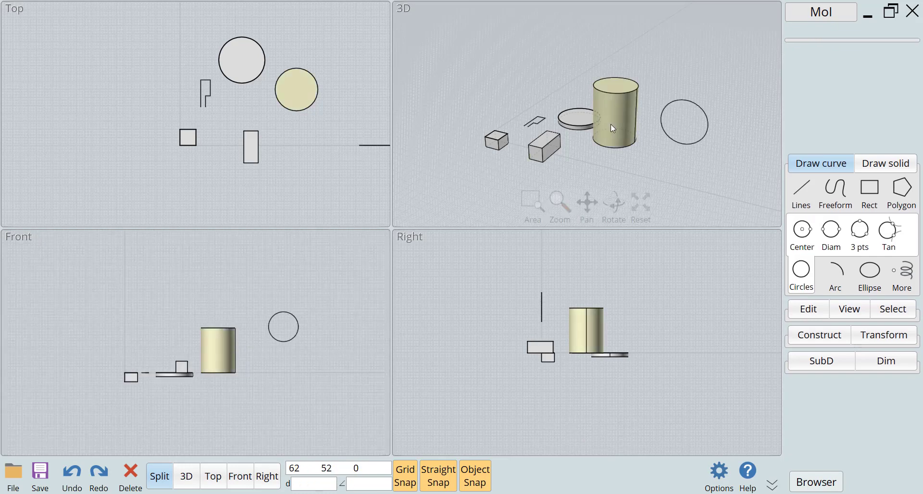
left_click(308, 276)
- Extrude the vertical circle backward along the Y direction into a solid horizontal cylinder
left_click(668, 105)
scroll(195, 166, "down", 2)
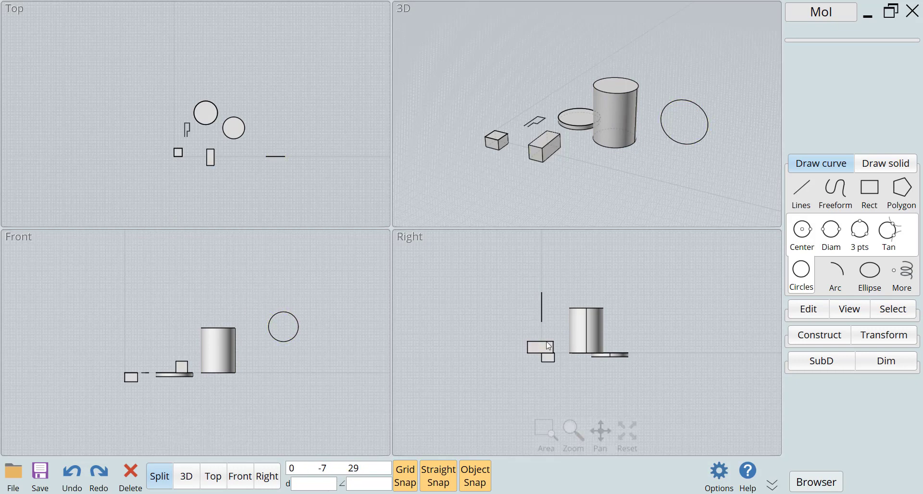
right_click_drag(641, 123, 660, 146)
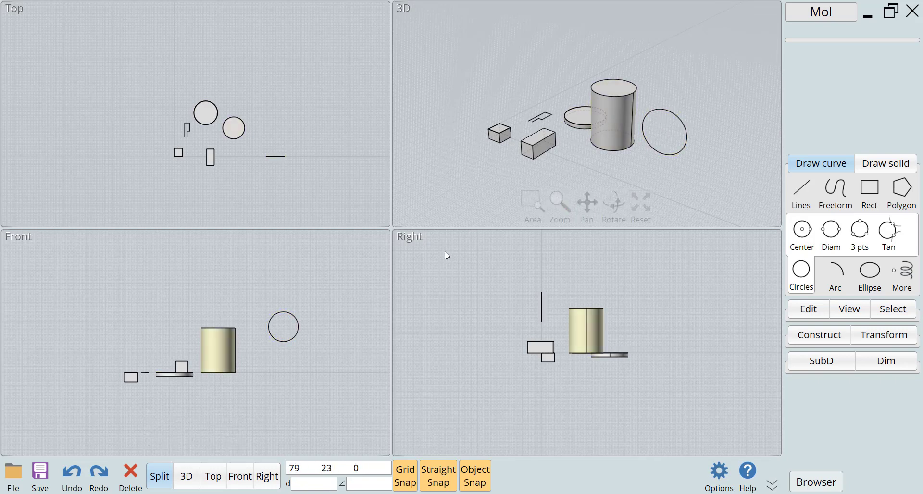
scroll(278, 322, "up", 5)
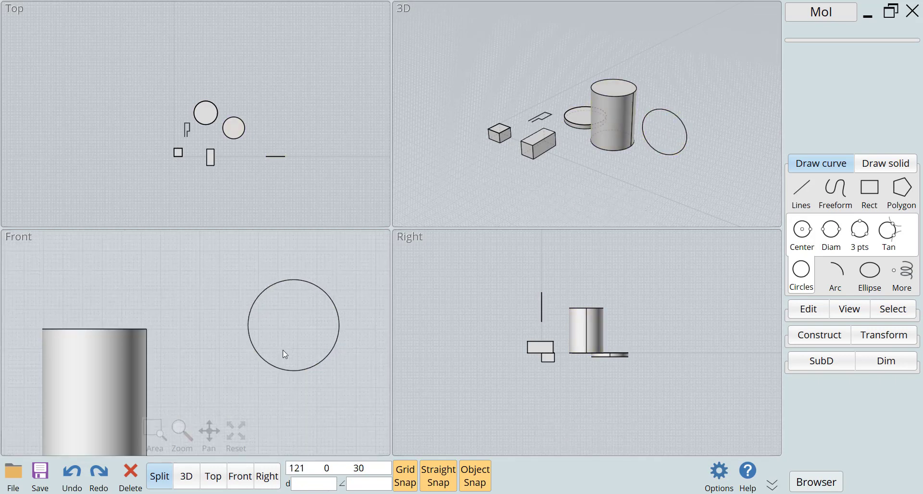
scroll(278, 323, "down", 3)
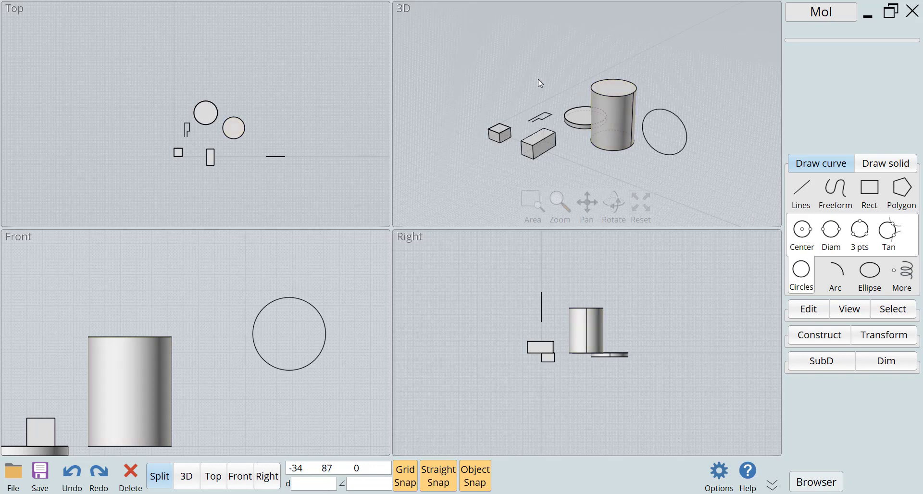
left_click(680, 122)
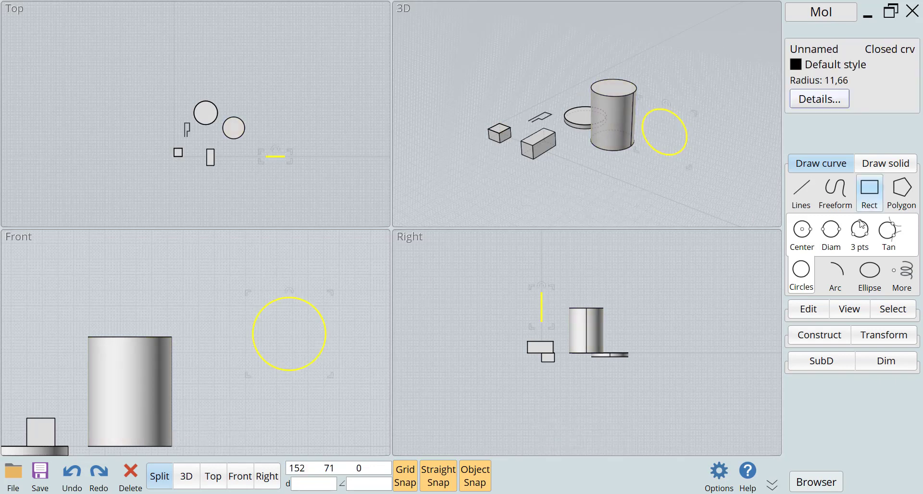
left_click(820, 336)
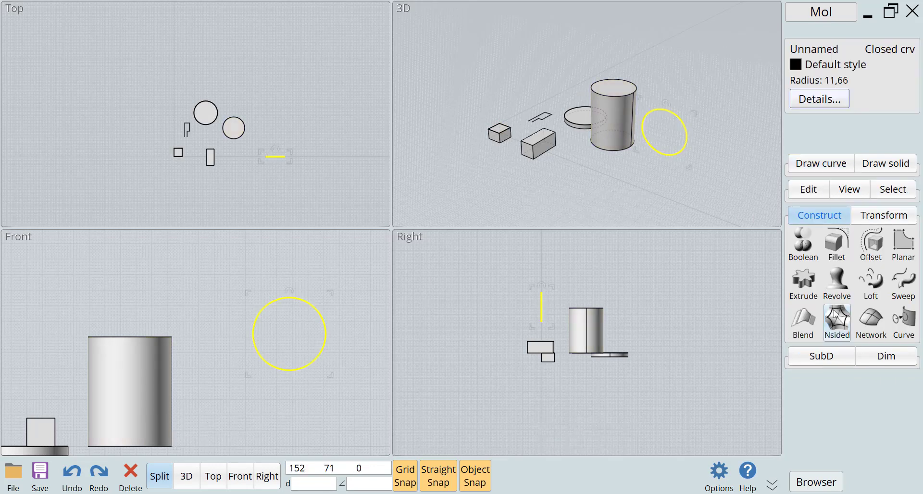
left_click(803, 283)
left_click(691, 111)
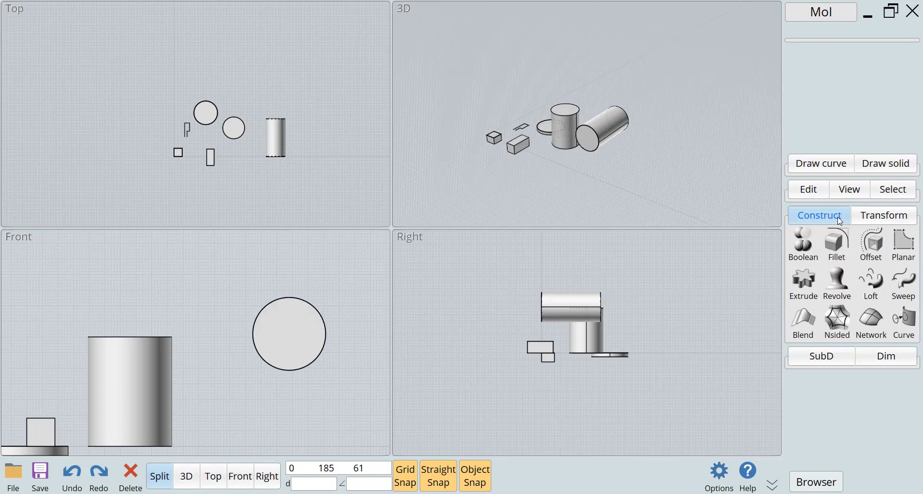
scroll(628, 149, "up", 2)
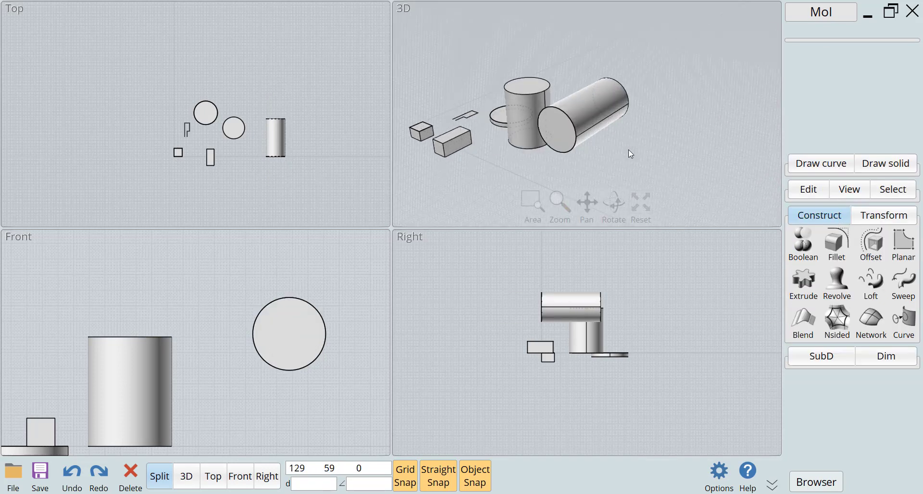
scroll(633, 145, "down", 1)
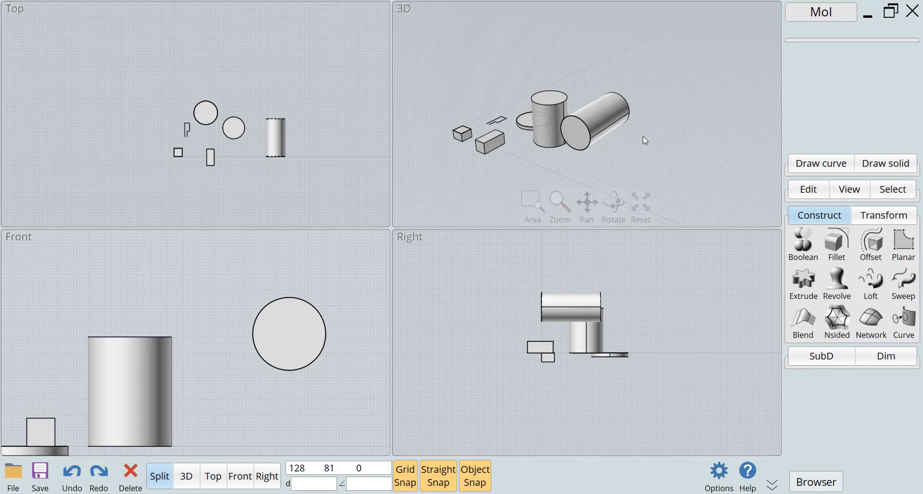
- Examine the general program options, including the available unit systems and the UI size setting
left_click(720, 476)
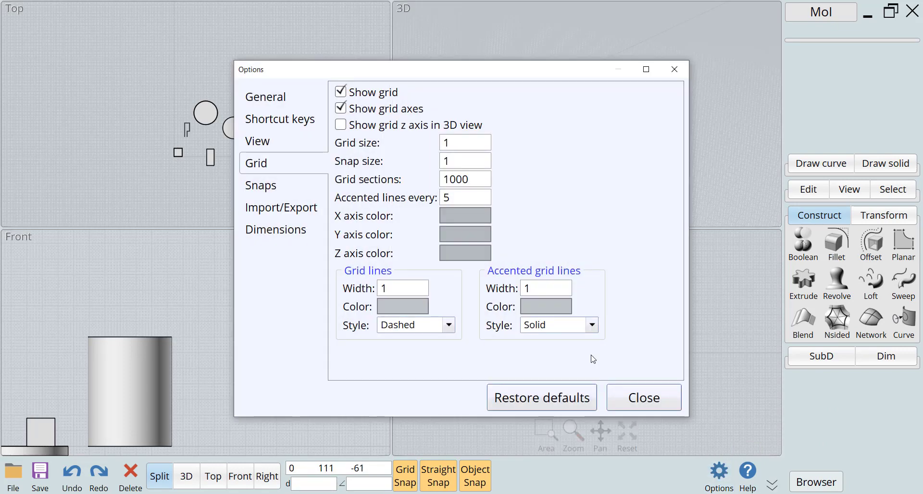
left_click(288, 96)
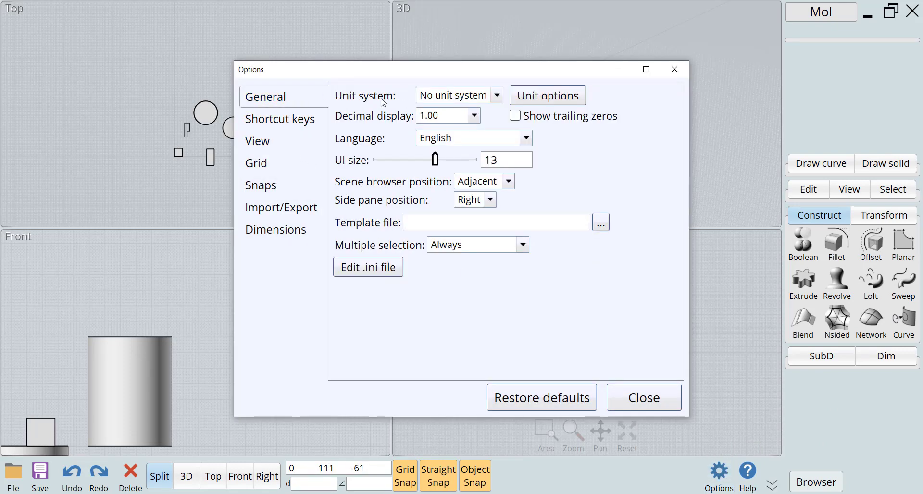
left_click(464, 92)
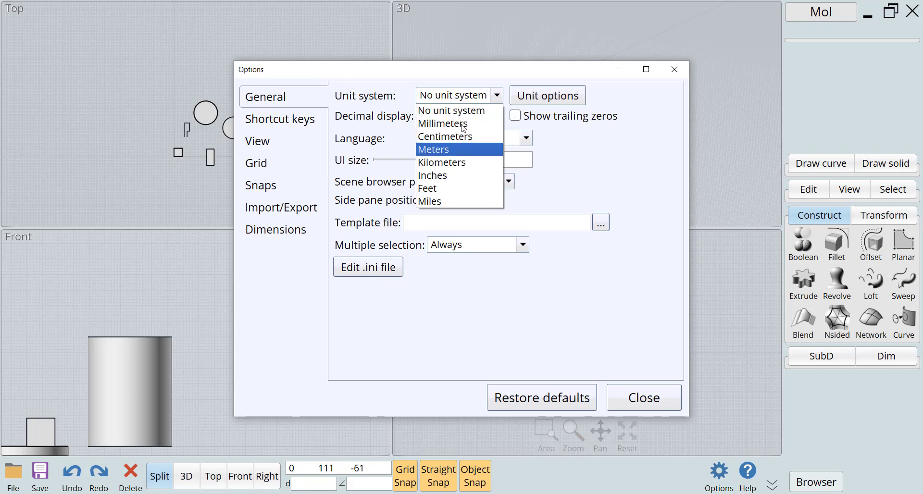
left_click(458, 99)
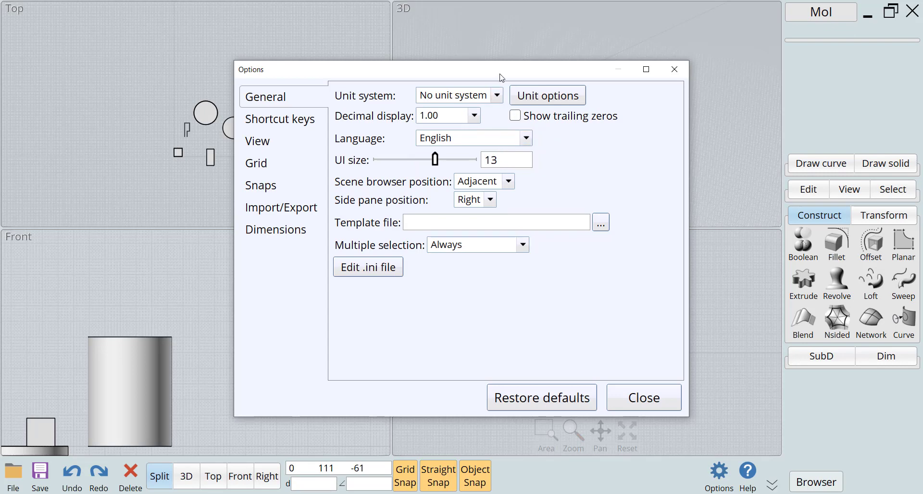
left_click_drag(500, 77, 454, 64)
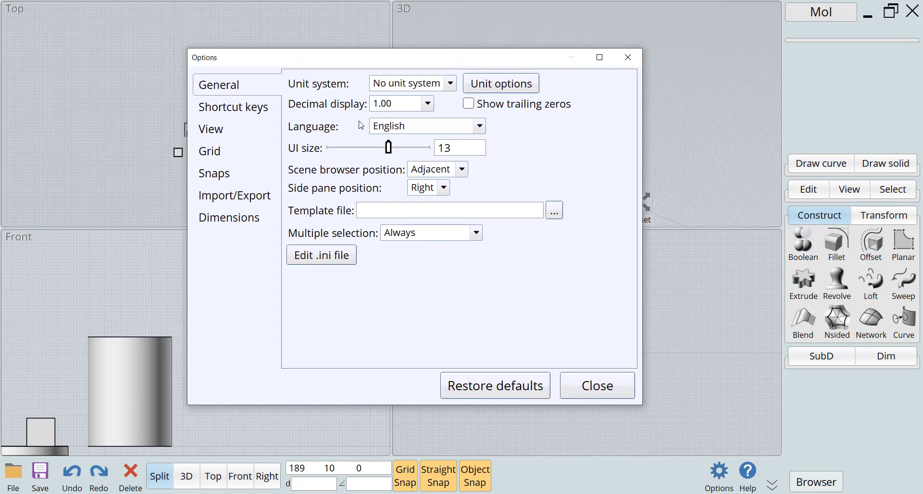
mouse_move(389, 149)
left_mouse_down()
mouse_move(378, 149)
mouse_move(389, 149)
left_mouse_up()
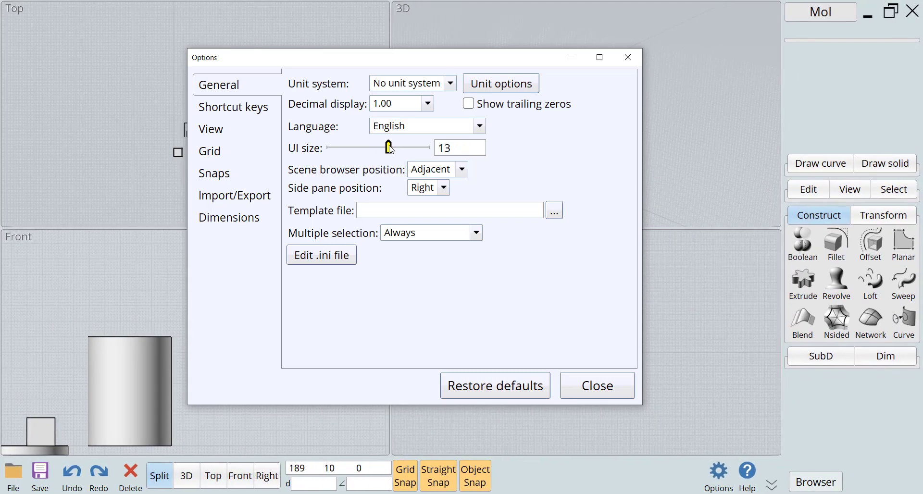
- Try the Left setting for the side pane position, and restore it to Right
left_click(463, 169)
left_click(458, 182)
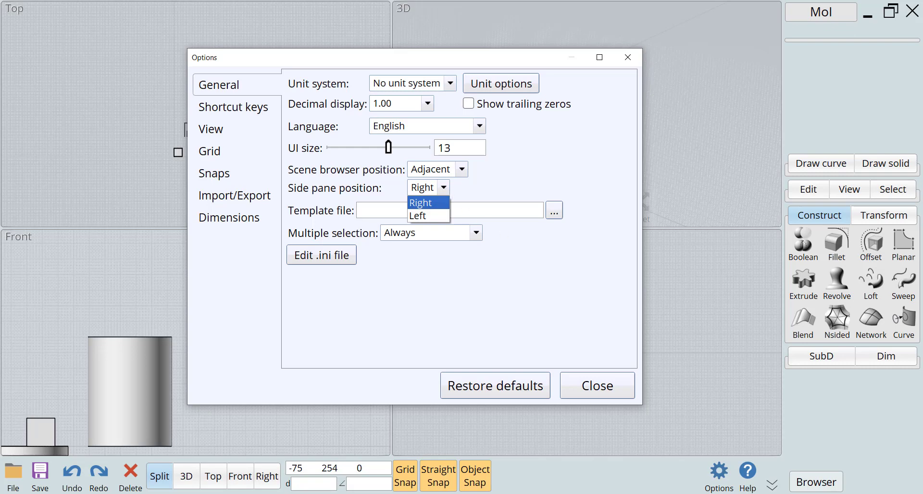
left_click(439, 220)
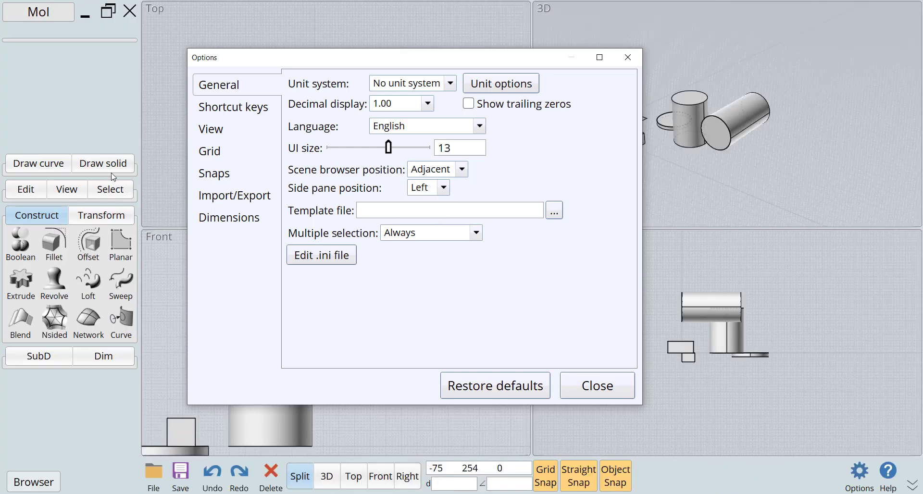
left_click(440, 188)
left_click(426, 203)
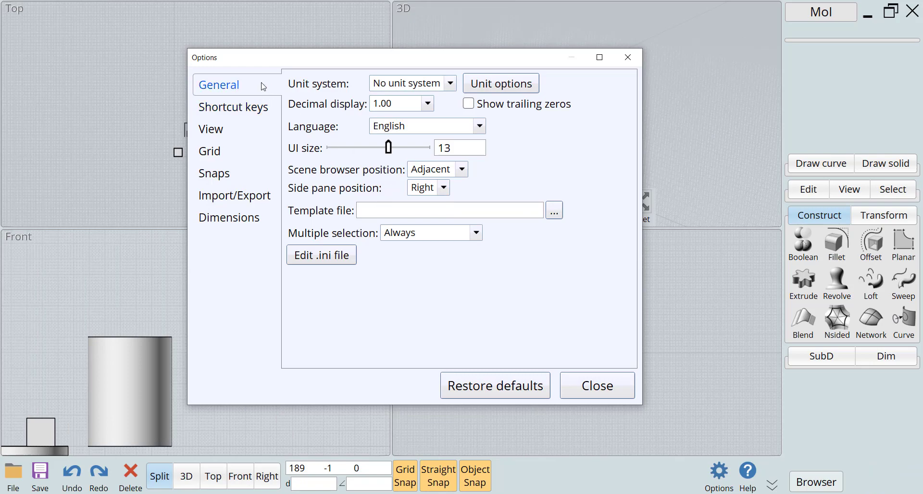
- Add a shortcut key E for the Extrude command and close the options
left_click(240, 107)
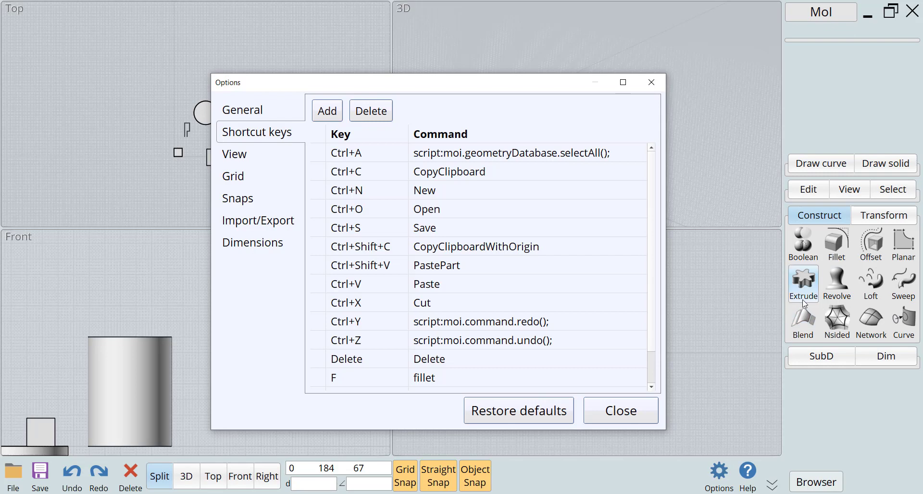
left_click(461, 228)
scroll(462, 230, "down", 1)
scroll(462, 231, "up", 1)
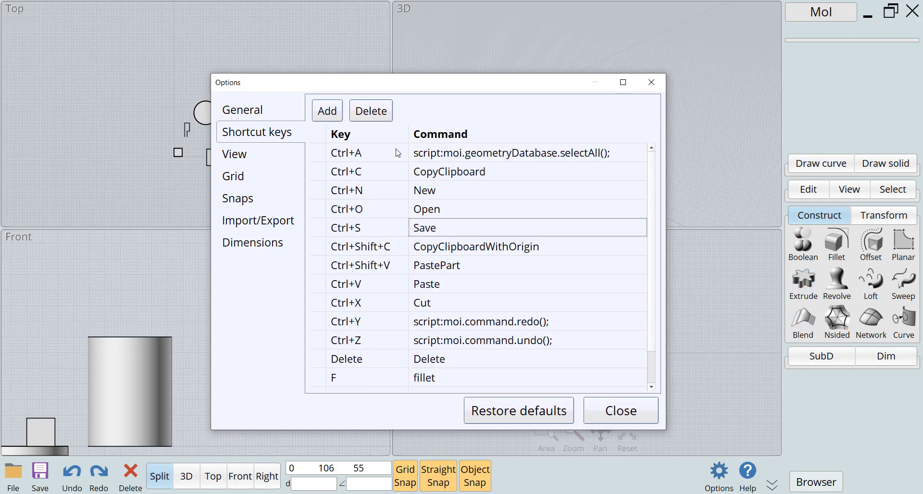
left_click(339, 116)
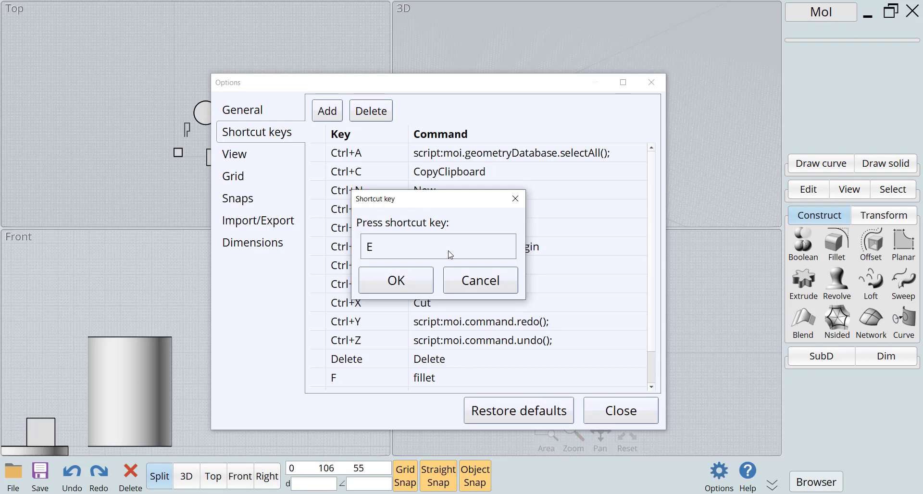
left_click(407, 286)
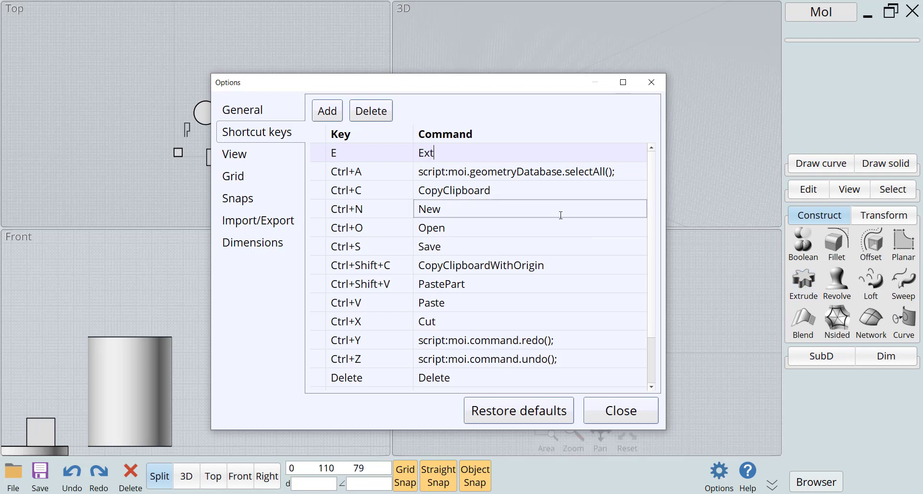
type("Extrude")
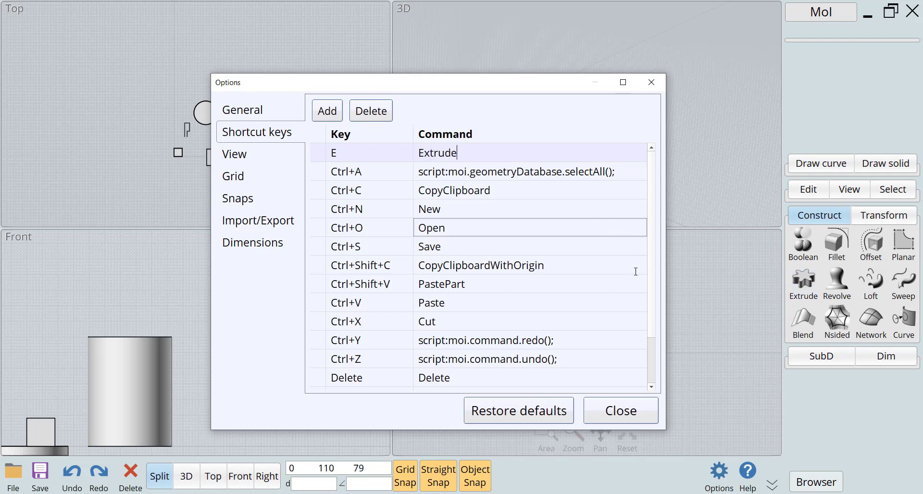
left_click(642, 411)
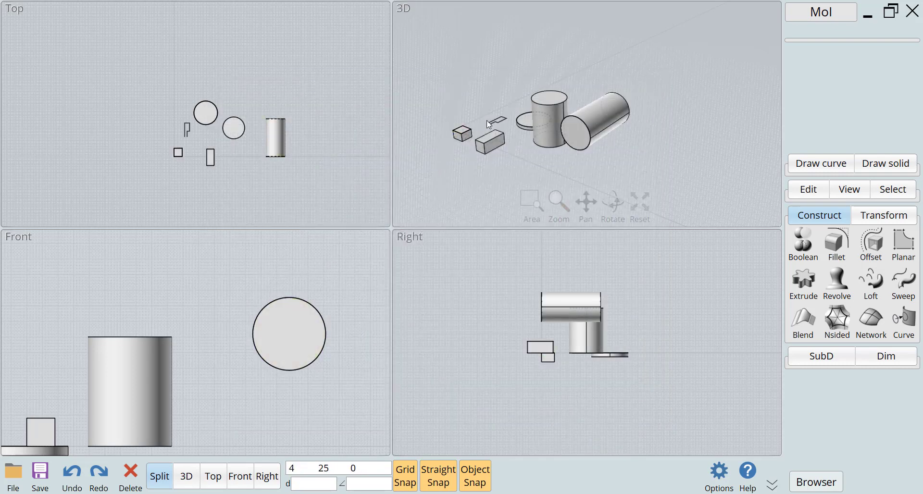
- Draw a circle of radius 19 on the ground plane, beside the horizontal cylinder
left_click(820, 165)
left_click(811, 222)
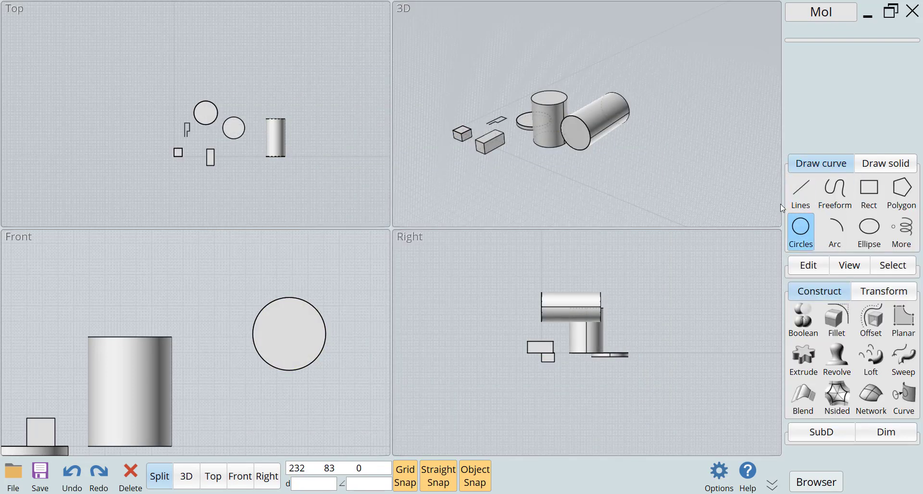
left_click(659, 163)
left_click(670, 152)
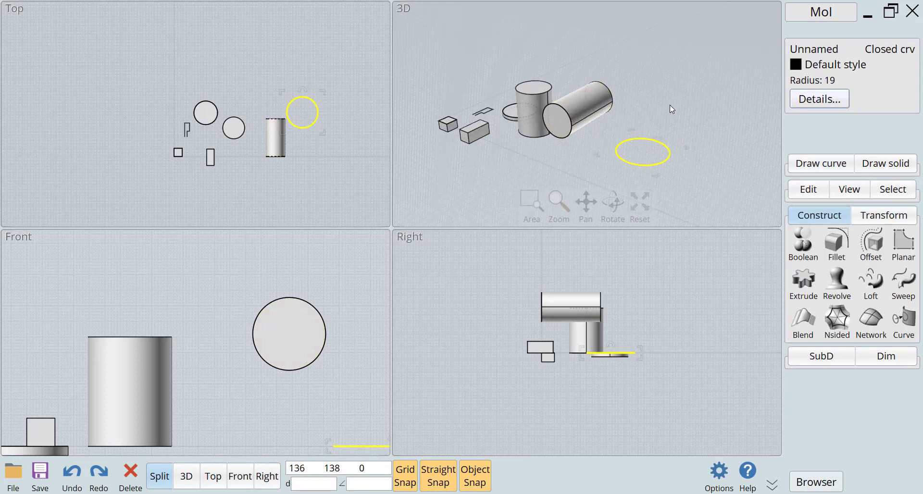
- Extrude the ground-plane circle upward into a large solid upright cylinder
left_click(804, 284)
left_click(700, 104)
left_click(712, 159)
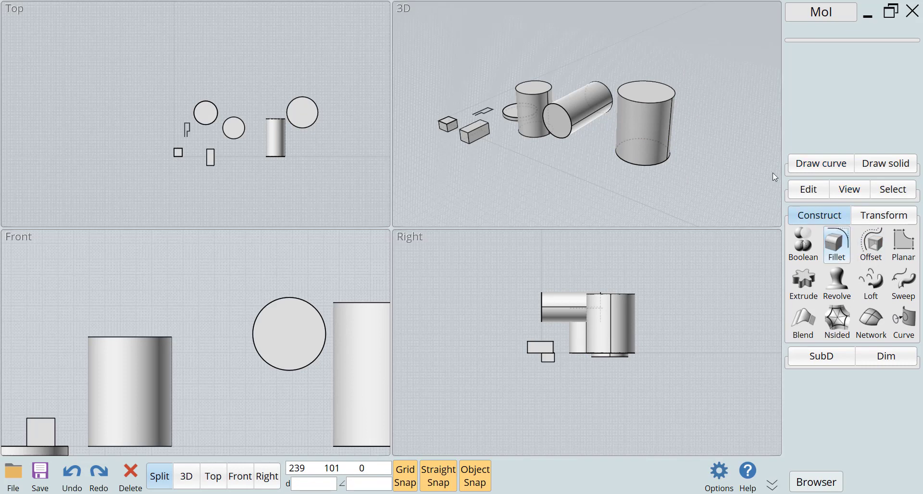
scroll(640, 97, "down", 3)
scroll(640, 98, "up", 2)
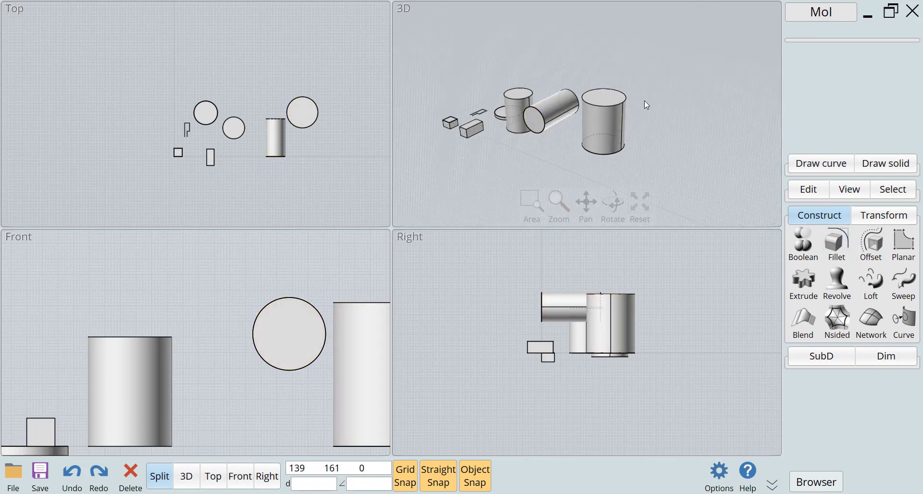
- Add a shortcut key C for the circle command and close the options
left_click(821, 163)
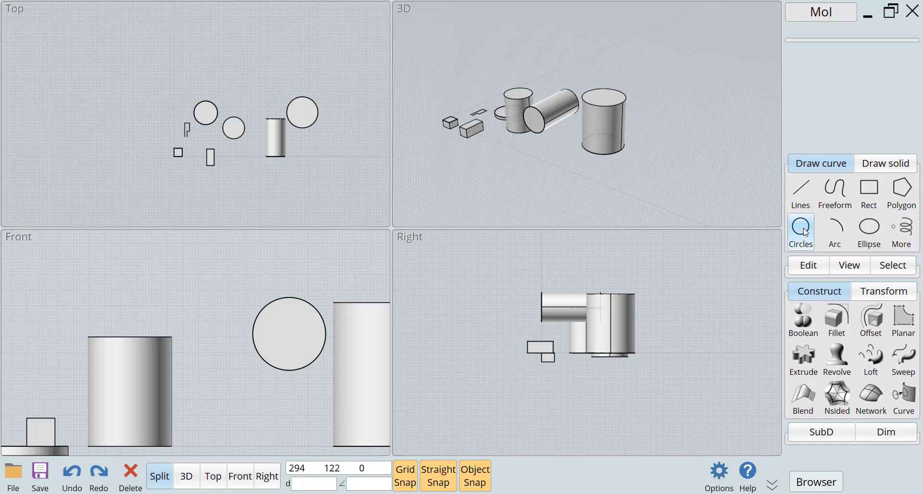
left_click(719, 474)
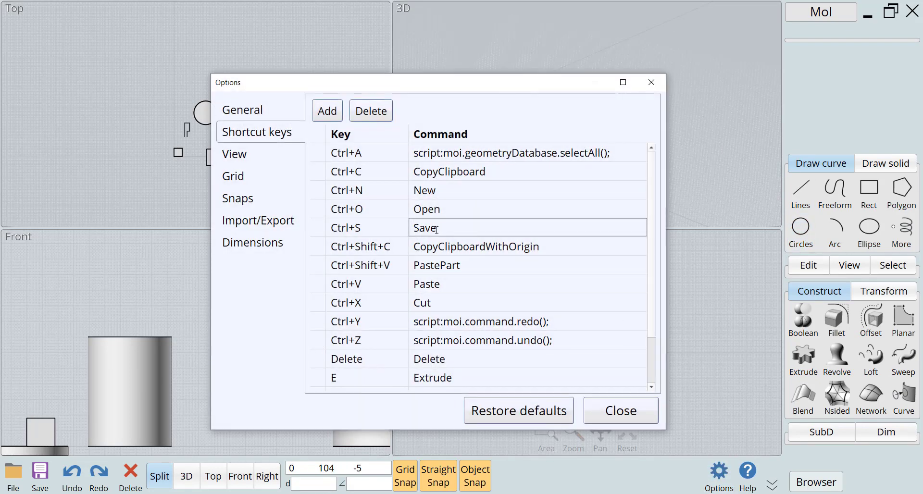
left_click(327, 111)
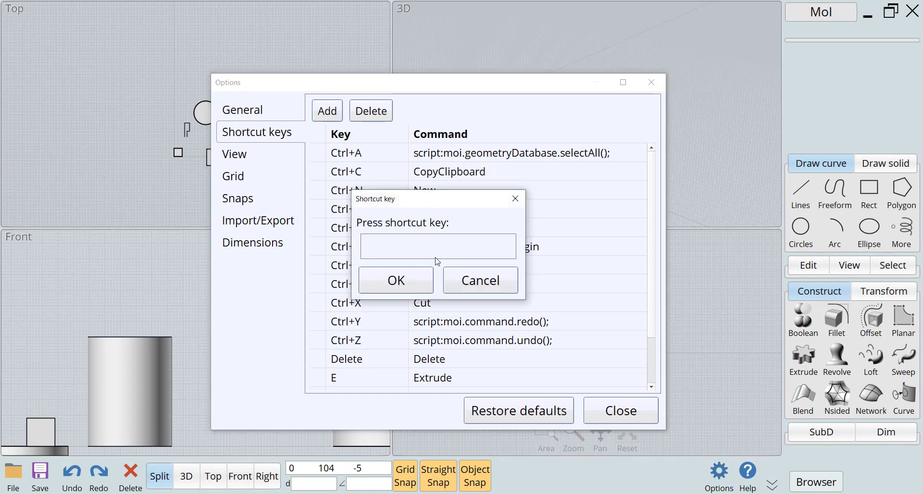
left_click(418, 283)
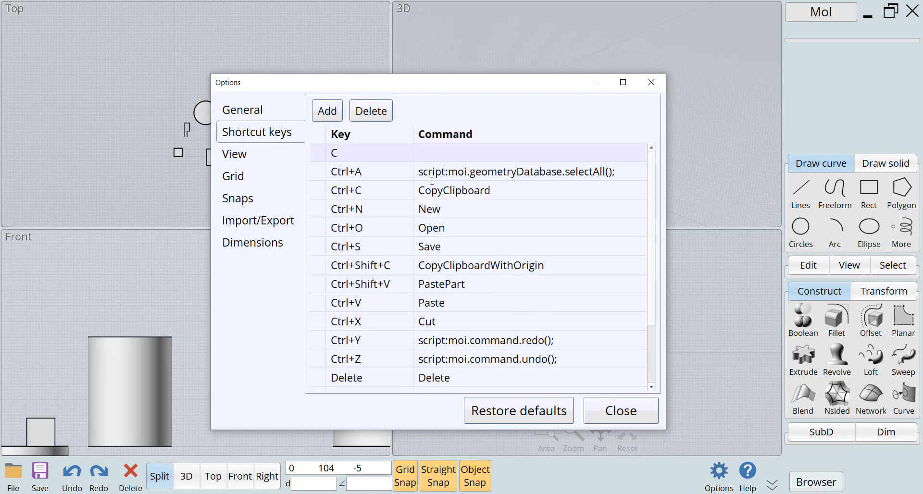
type("circle")
left_click(639, 412)
- Draw a circle of radius about 37 on the ground plane, beyond the large upright cylinder in the 3D view
left_click_drag(547, 137, 572, 112)
key("c")
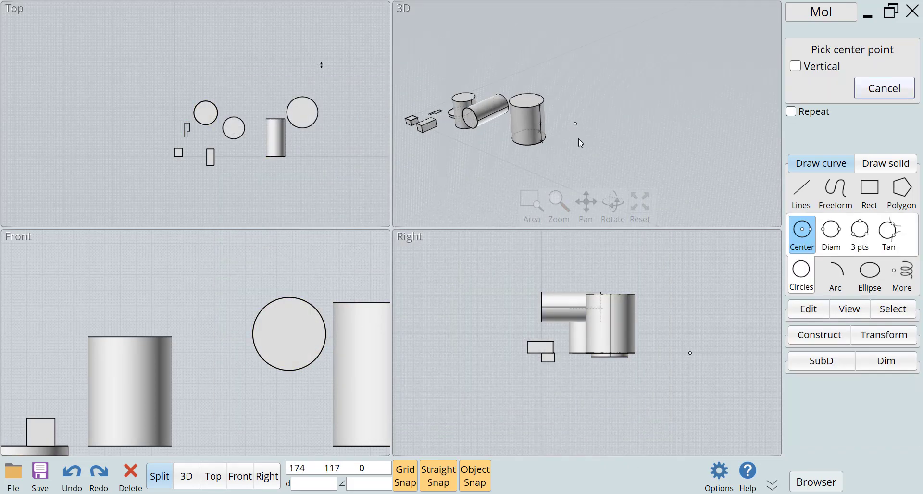
left_click(605, 142)
left_click(645, 162)
left_click(634, 150)
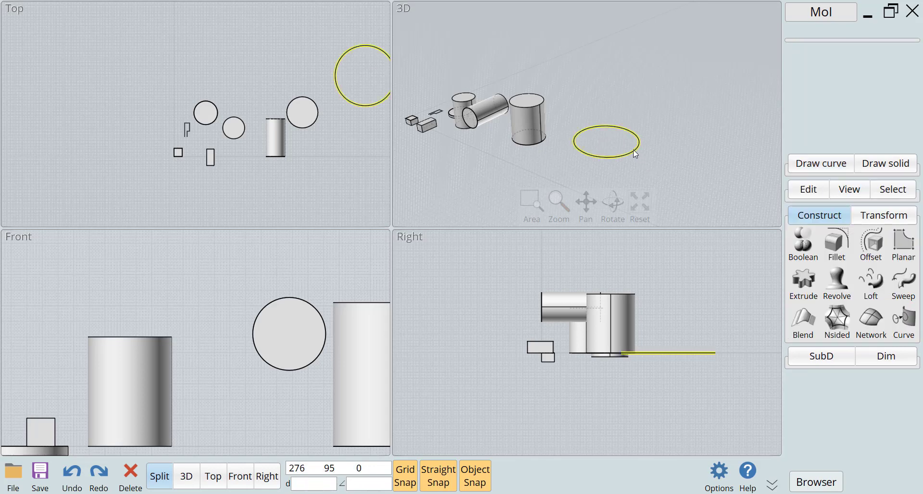
- Extrude the new circle upward into a wide solid cylinder and deselect it
key("e")
left_click(644, 93)
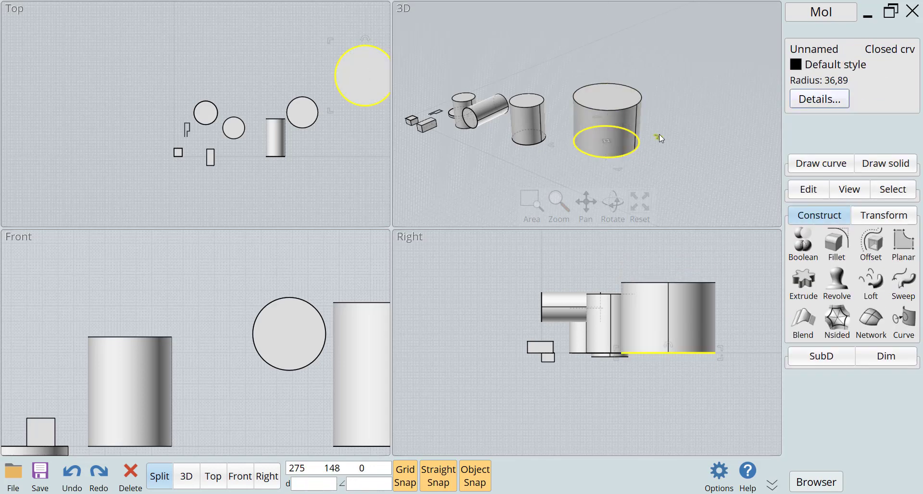
left_click(678, 145)
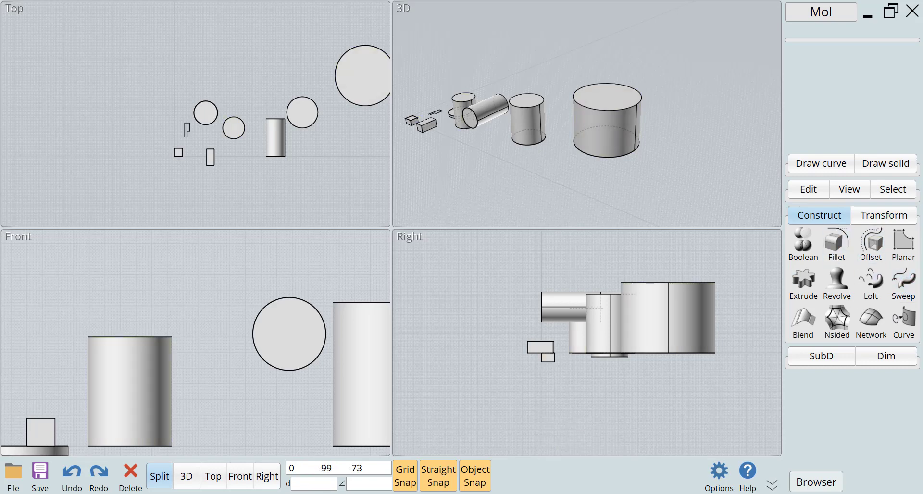
- Switch to the browser, review the command shortcut list on moi3d.org and select the Trim command name
mouse_move(342, 493)
left_click(390, 476)
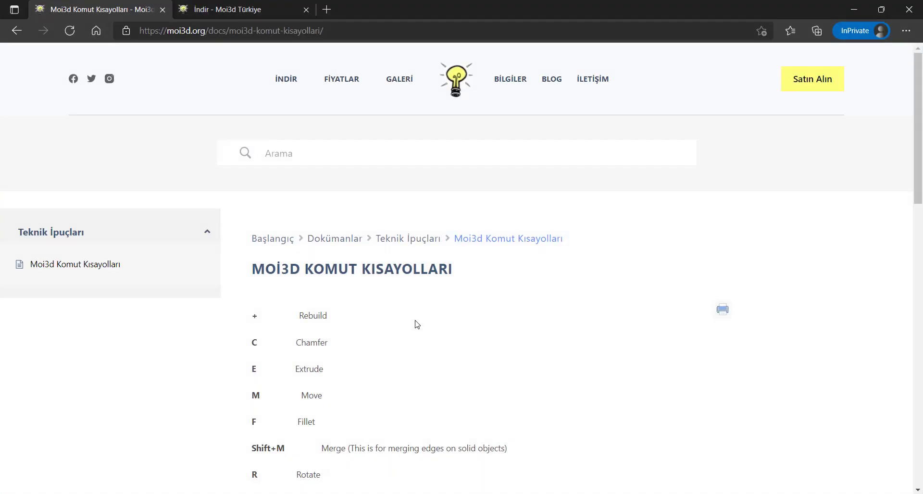
scroll(396, 338, "down", 4)
scroll(396, 339, "down", 1)
scroll(396, 338, "up", 2)
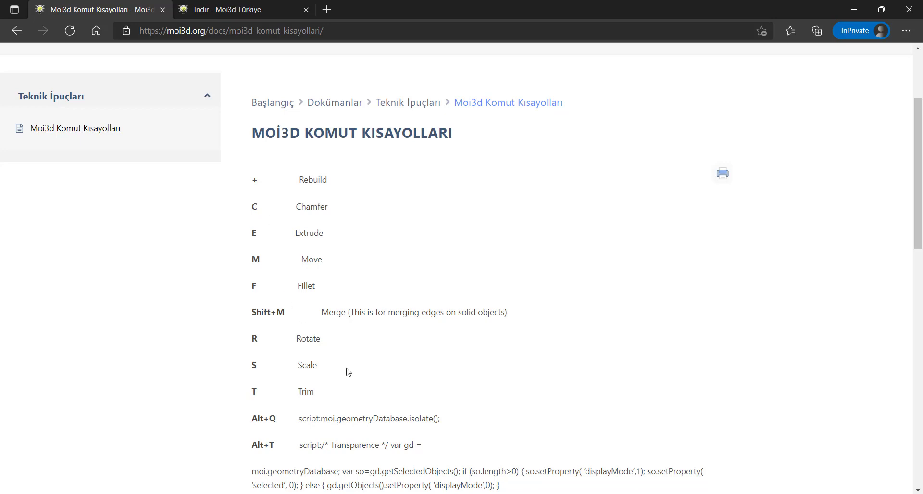
scroll(349, 372, "down", 2)
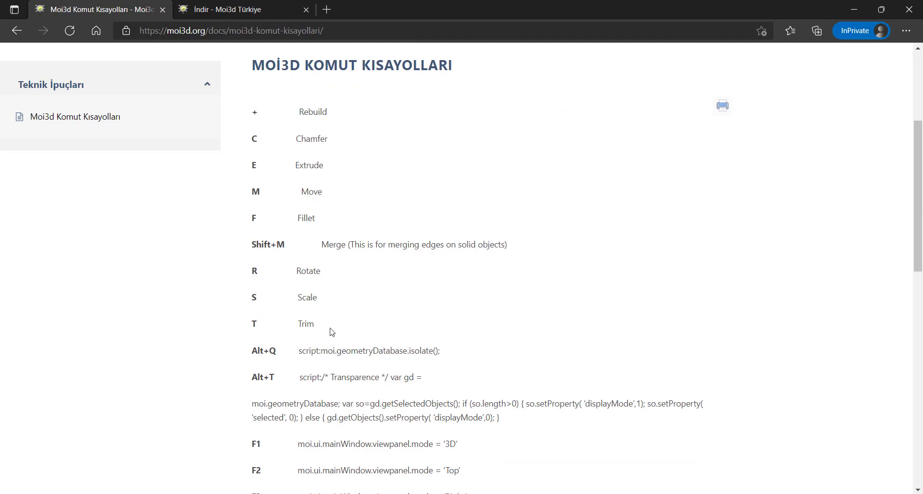
left_click_drag(315, 325, 299, 324)
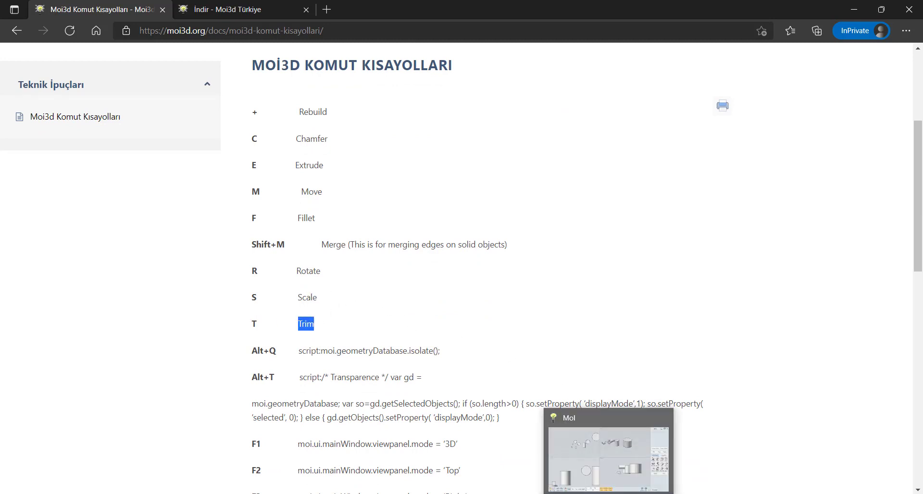
- Switch back to MoI, add a shortcut key T for the Trim command and close the options
left_click(610, 447)
left_click(719, 473)
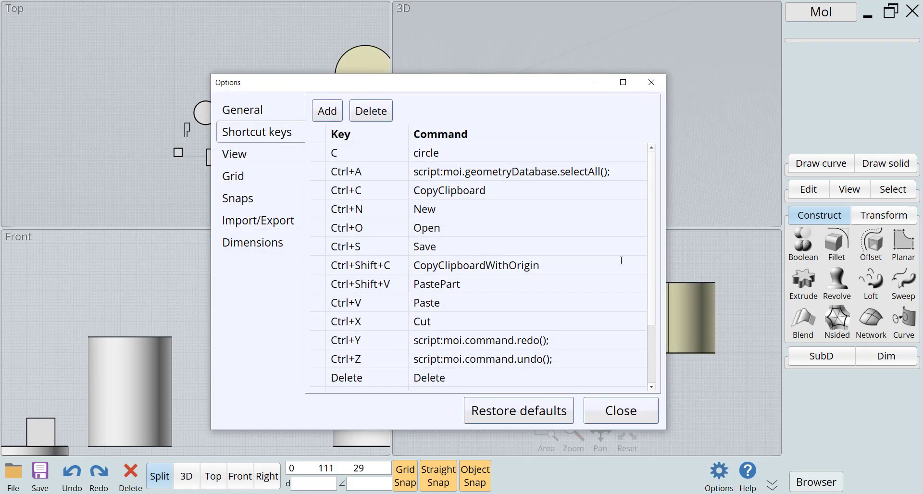
left_click(326, 115)
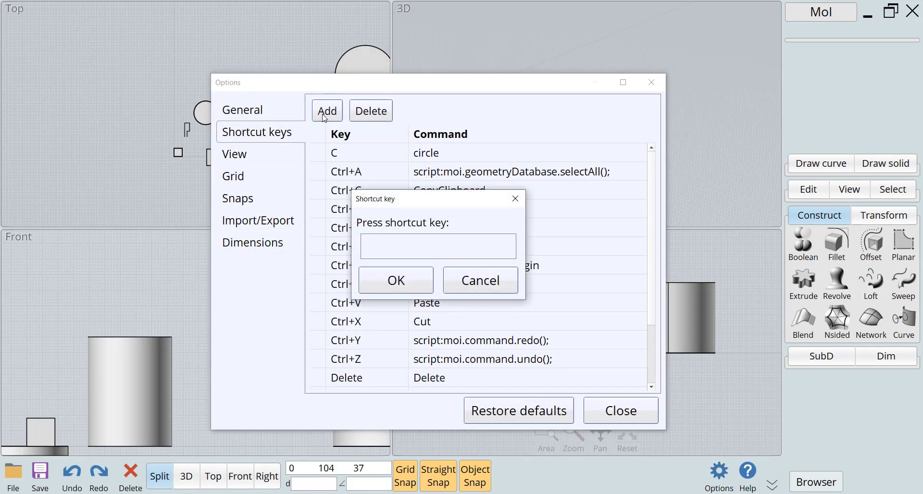
type("T")
left_click(413, 284)
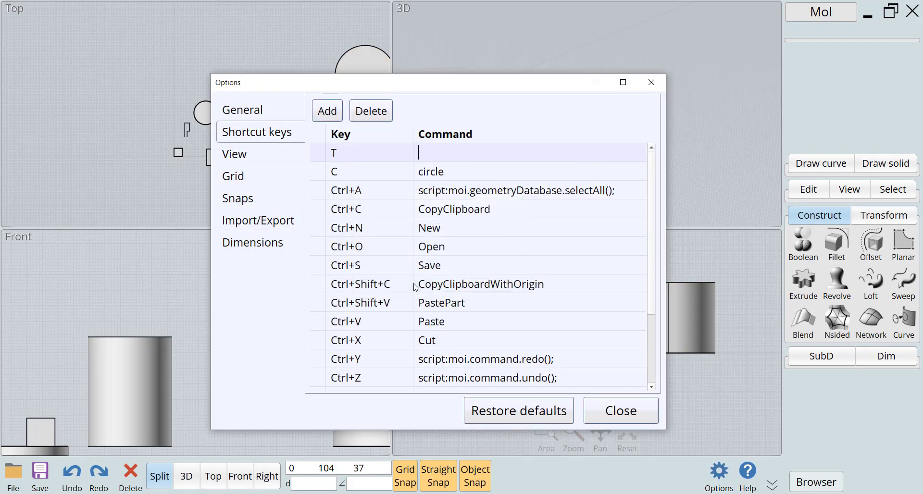
type("Trim")
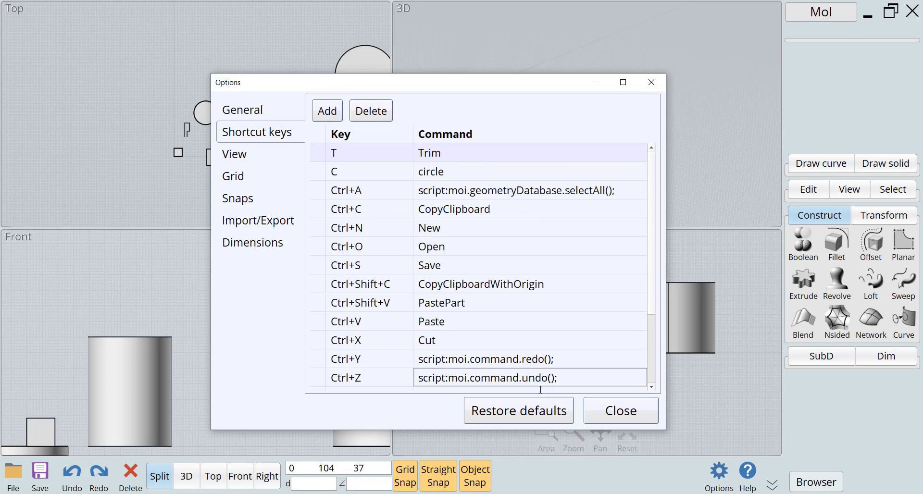
left_click(609, 418)
- Draw an open, self-crossing polyline of four segments on the ground plane beside the wide cylinder
scroll(516, 166, "down", 5)
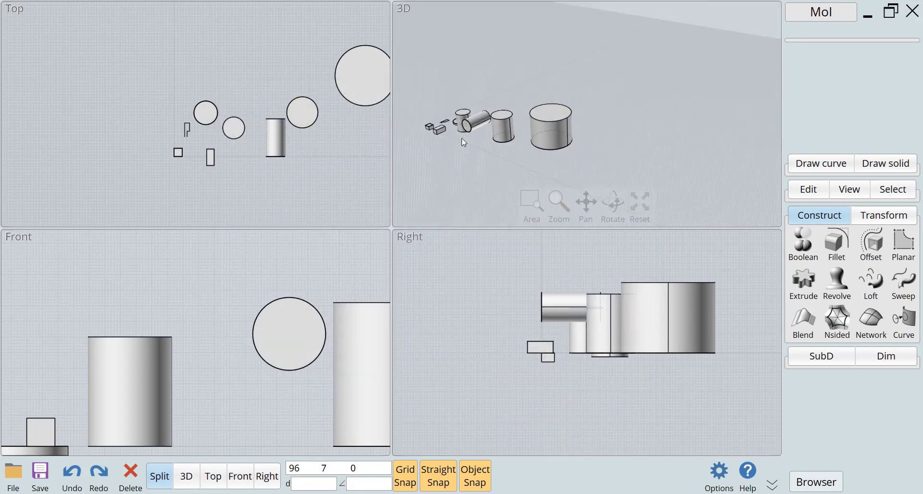
scroll(549, 144, "up", 3)
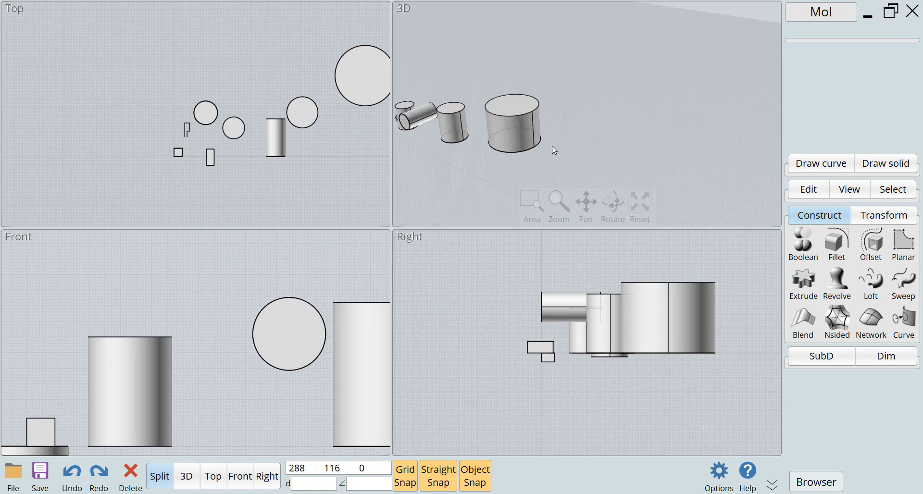
left_click(822, 164)
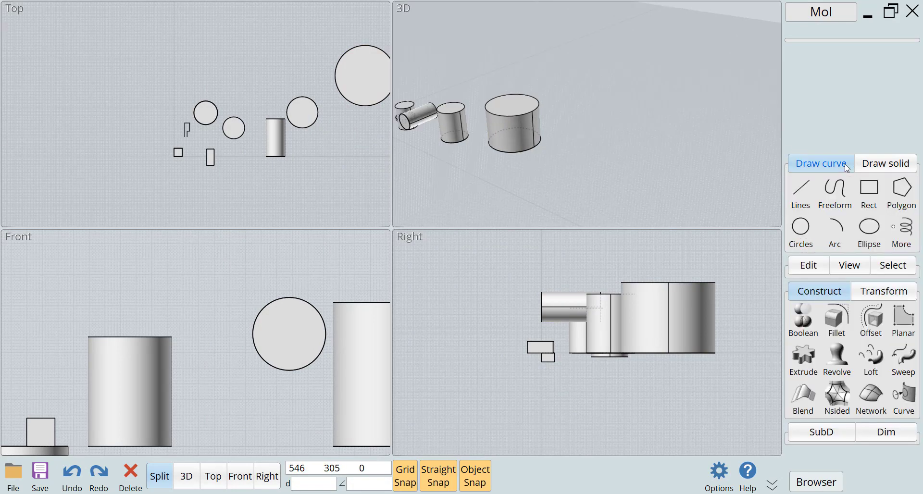
left_click(802, 198)
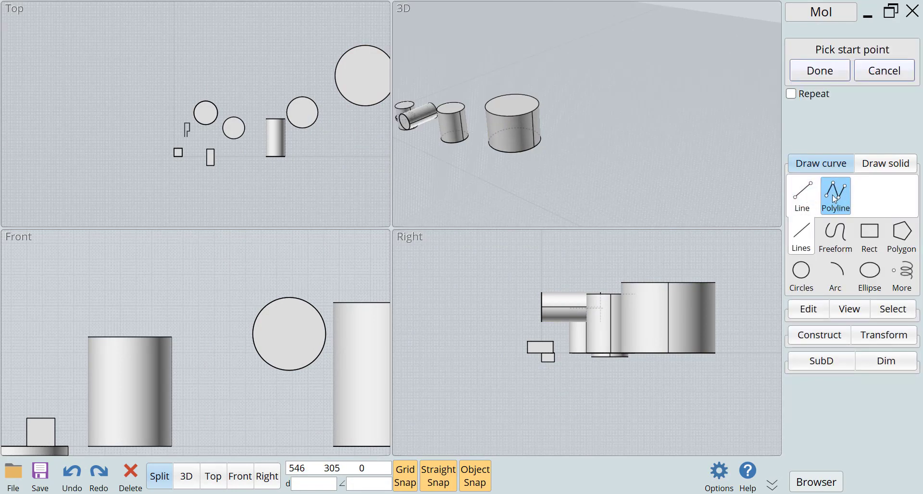
left_click(601, 140)
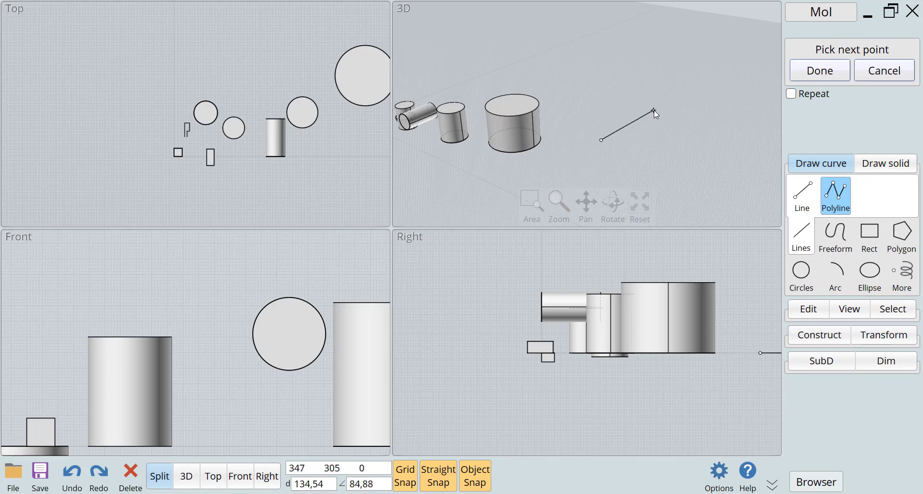
left_click(651, 116)
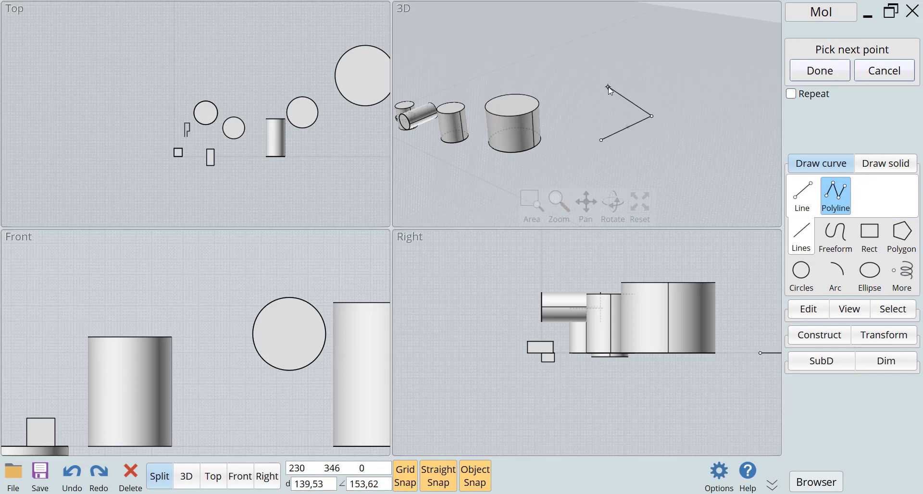
left_click(608, 87)
left_click(582, 125)
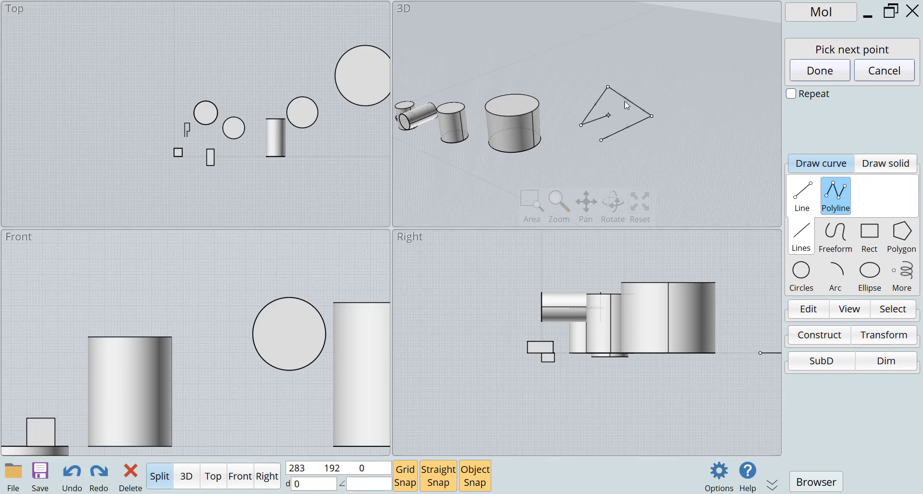
left_click(660, 88)
right_click(652, 75)
- Trim the polyline with trim points at its crossing and its sharp corner, removing the short end piece beyond the crossing
scroll(615, 85, "up", 2)
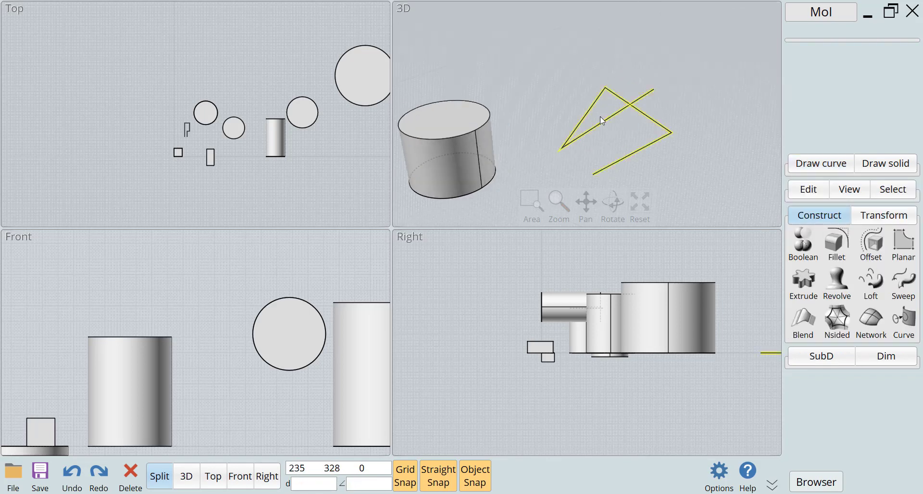
left_click(663, 86)
left_click(614, 96)
key("t")
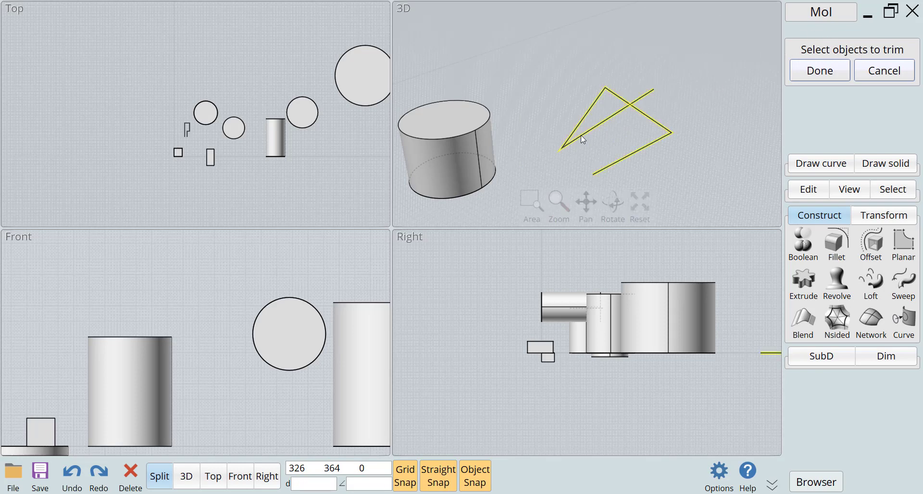
left_click_drag(685, 58, 568, 142)
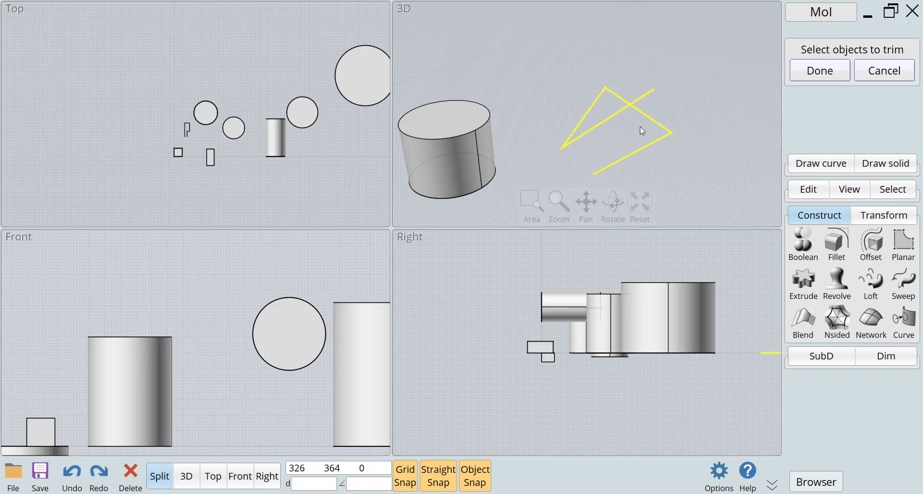
right_click(639, 123)
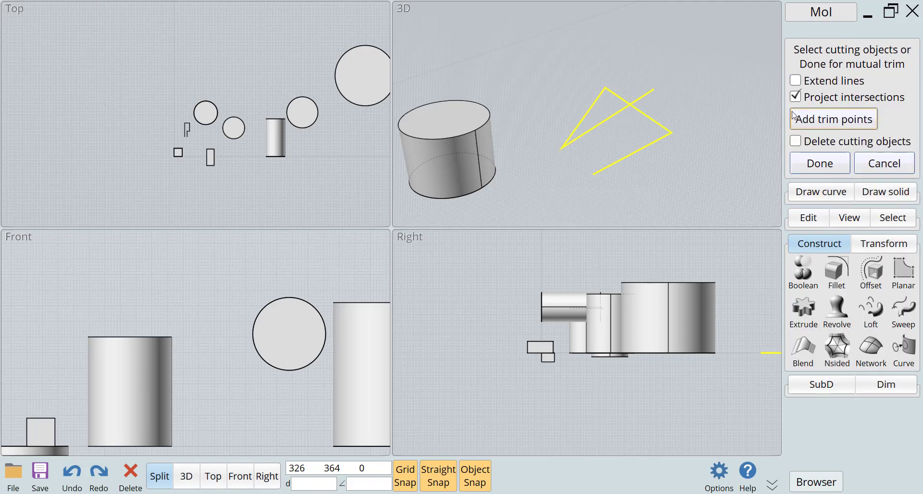
left_click(821, 115)
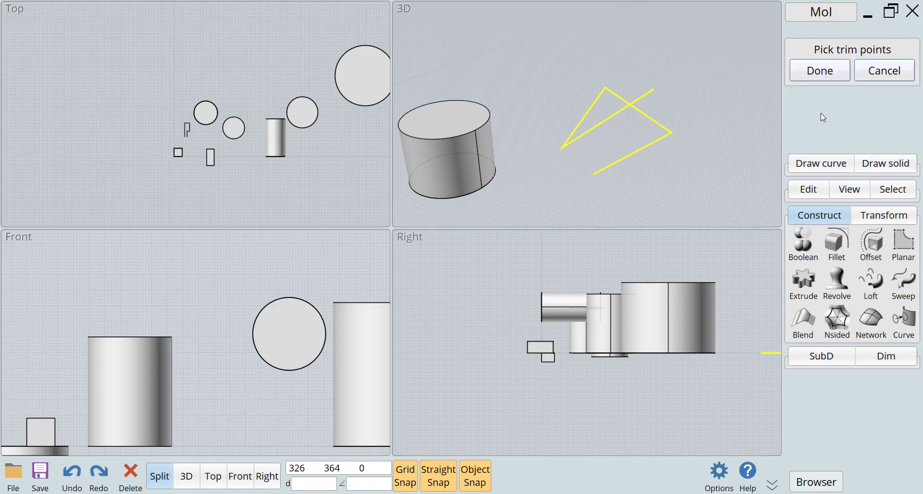
left_click(630, 104)
left_click(562, 148)
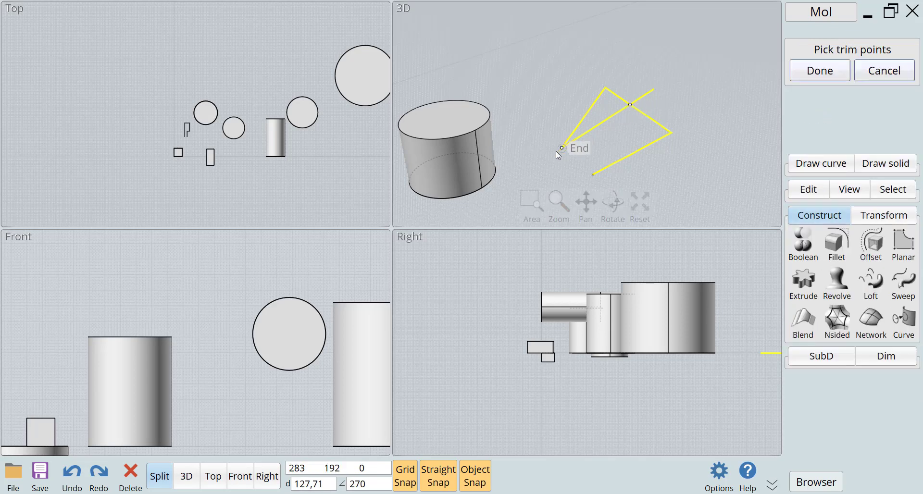
right_click(625, 137)
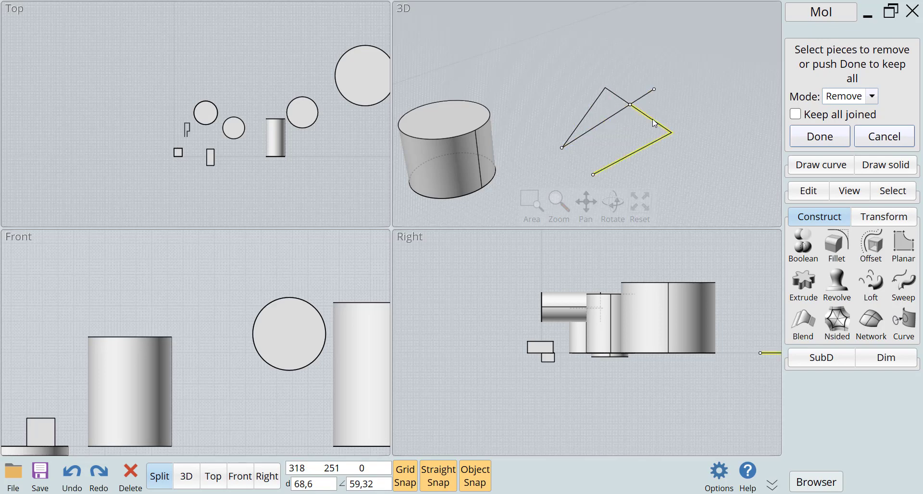
left_click(640, 100)
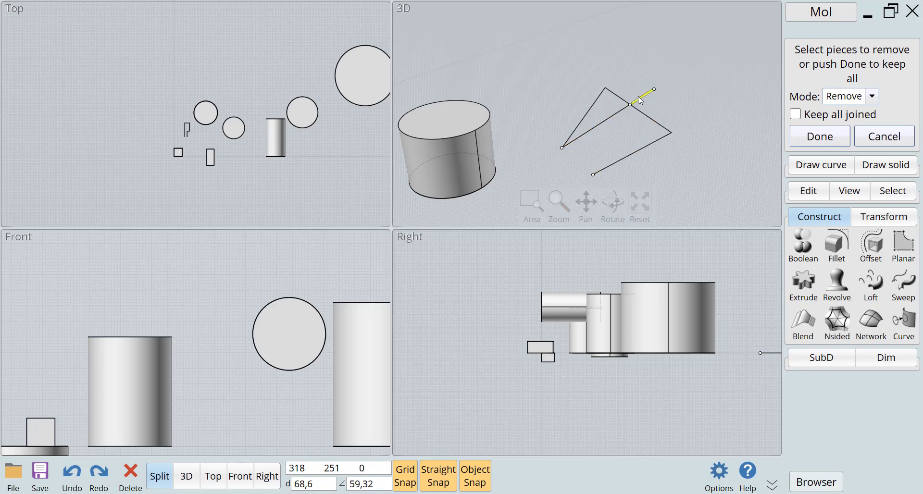
right_click(647, 92)
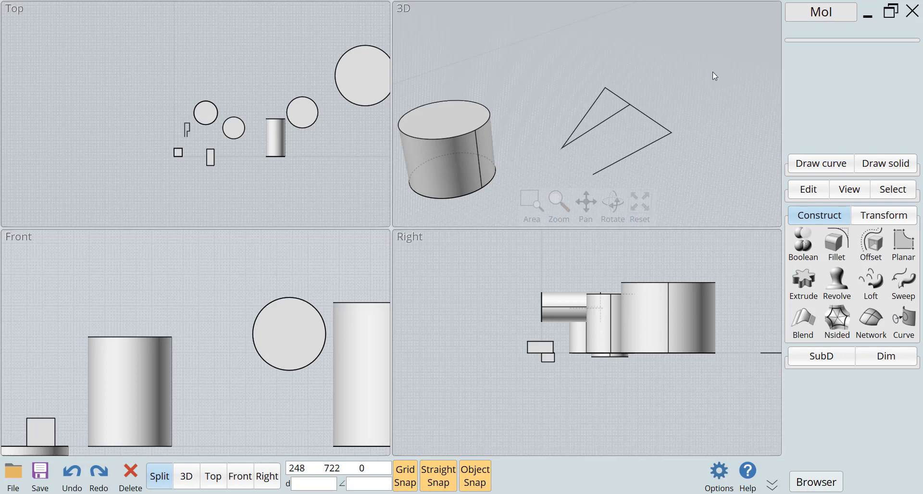
- Select all the solids and curves in the 3D view and delete them
left_click(658, 144)
scroll(658, 143, "down", 2)
scroll(658, 143, "down", 2)
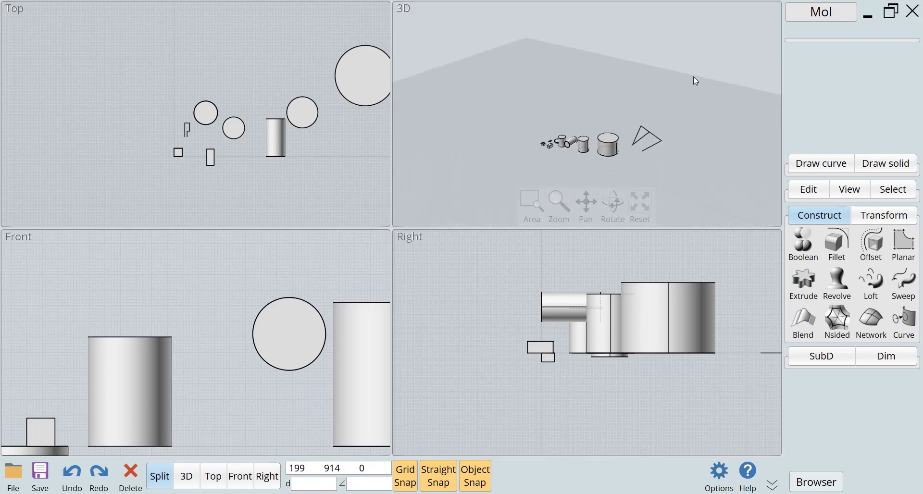
left_click_drag(693, 77, 514, 171)
key("Delete")
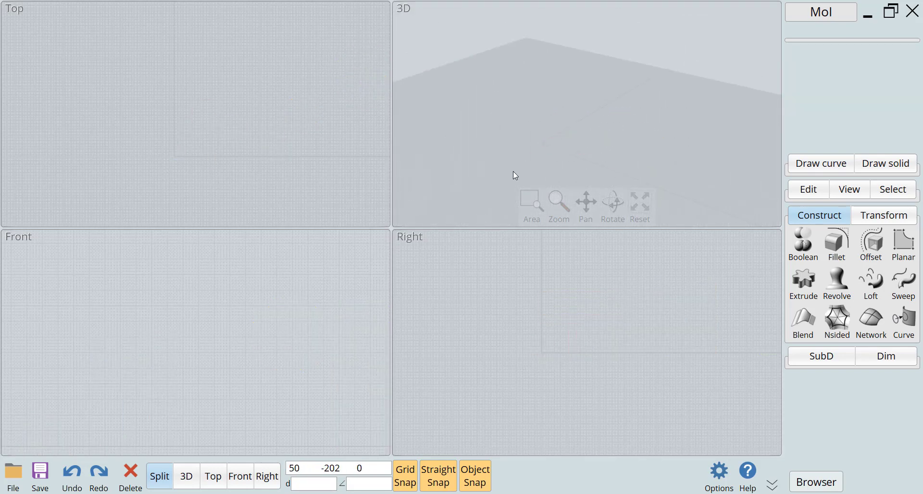
scroll(564, 169, "up", 1)
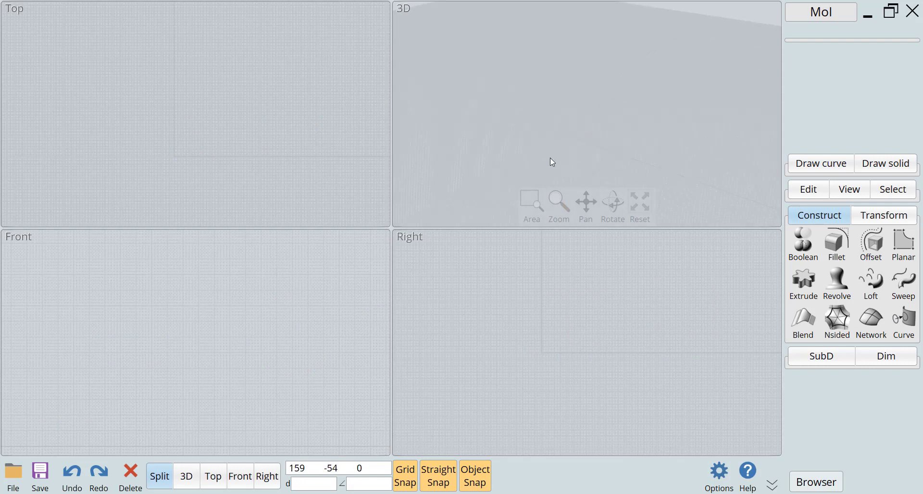
scroll(544, 156, "up", 1)
scroll(517, 145, "up", 1)
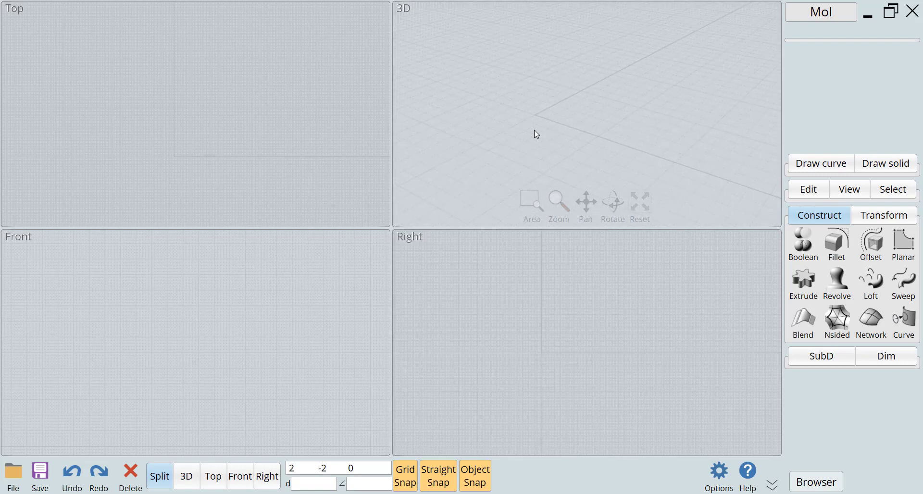
scroll(534, 116, "up", 2)
right_click_drag(542, 114, 612, 104)
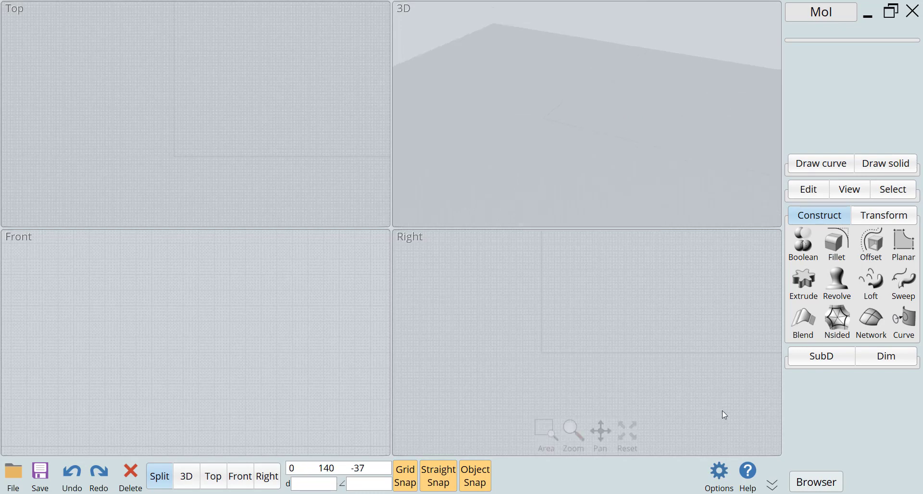
- Open the program options and add a shortcut key L for the line command
left_click(720, 474)
scroll(466, 241, "down", 2)
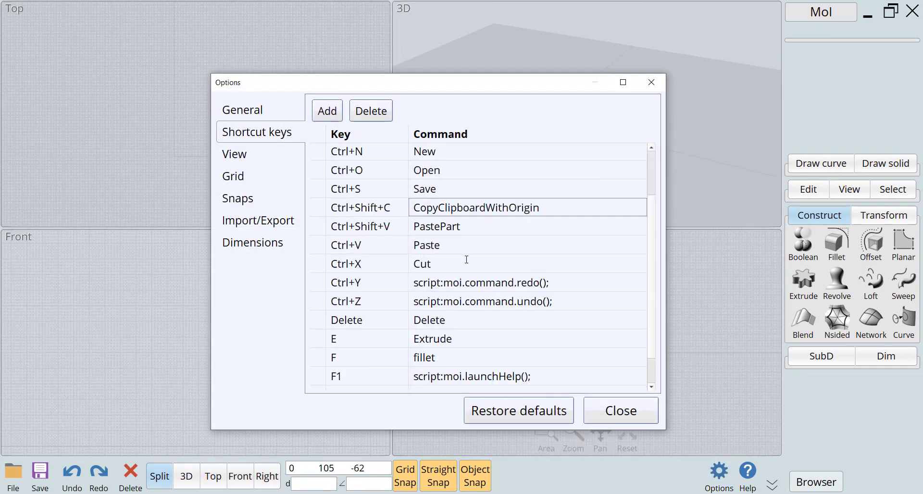
scroll(466, 262, "up", 2)
left_click(328, 111)
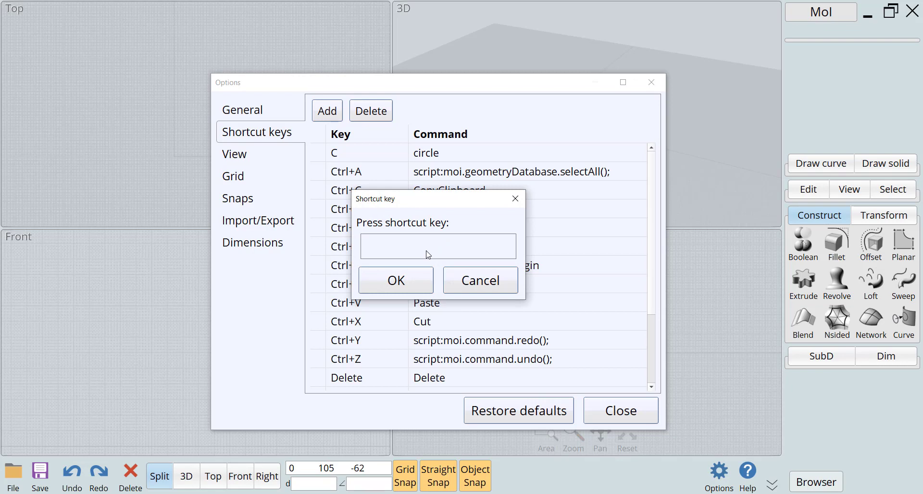
left_click(396, 280)
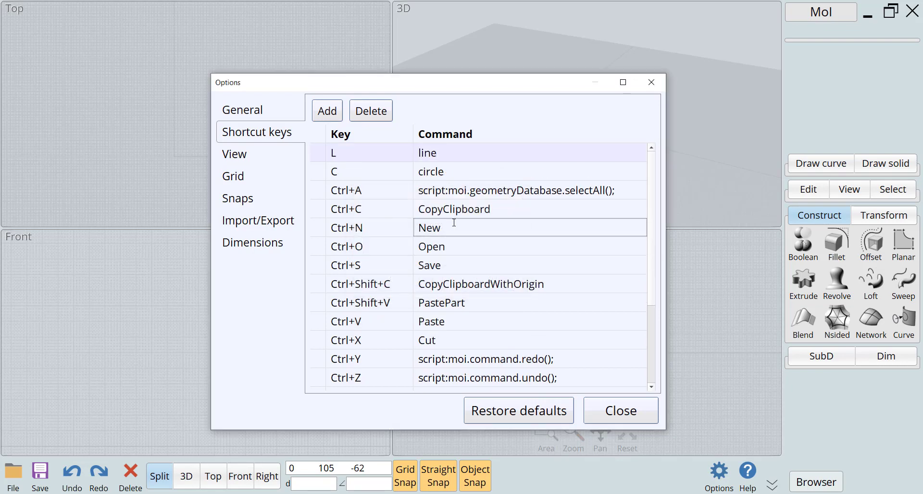
- Add shortcut keys F for the fillet command and O for the offset command
scroll(470, 243, "down", 2)
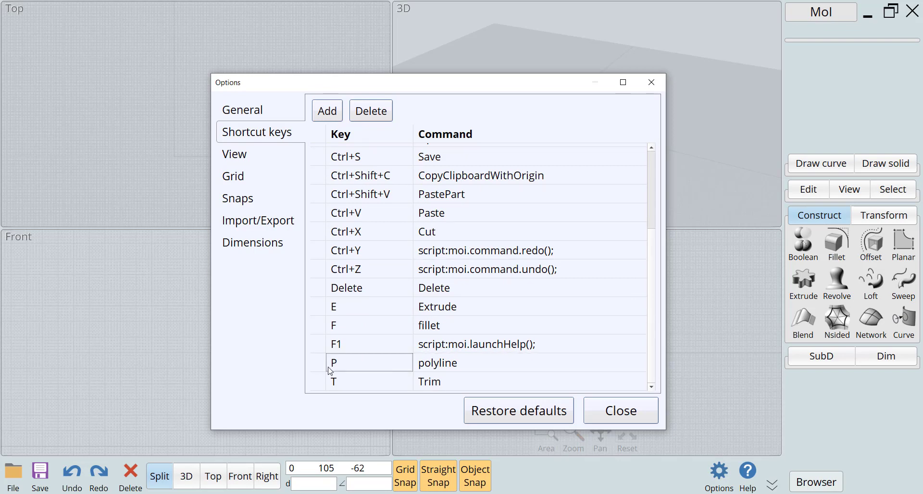
left_click(327, 111)
key("o")
left_click(395, 279)
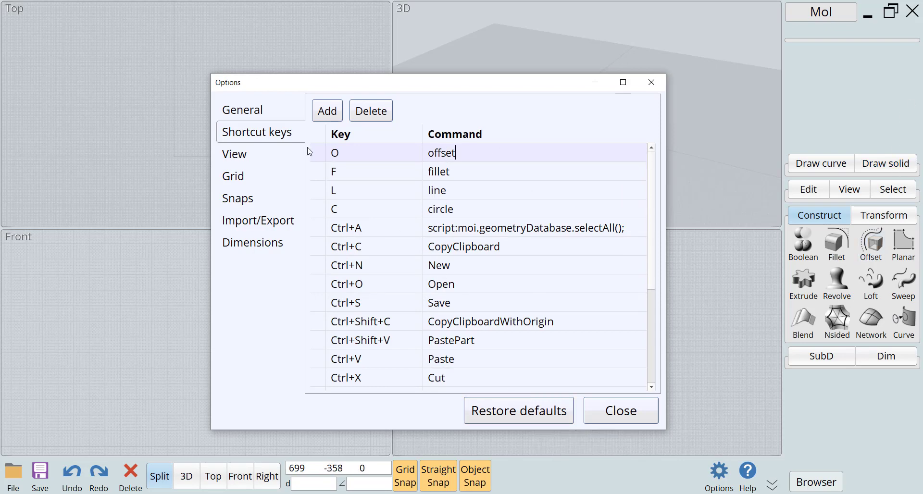
- Add a shortcut key R for the rectangle command
left_click(332, 115)
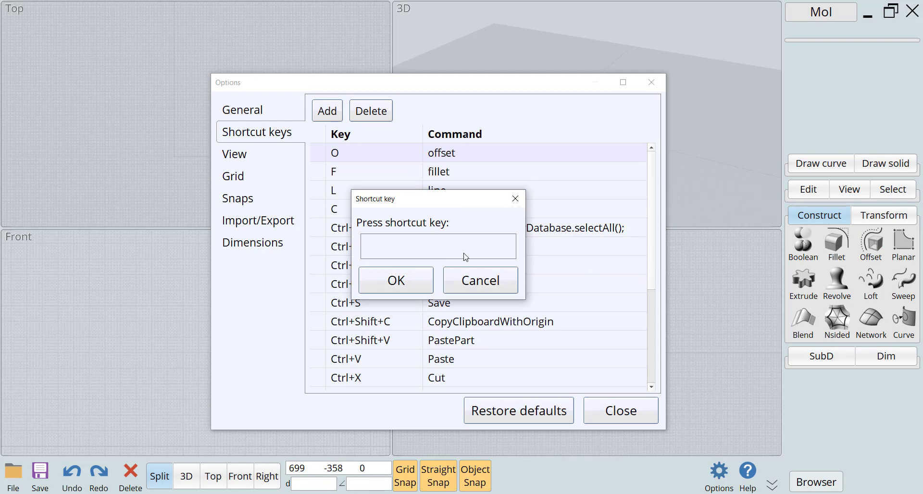
key("r")
left_click(412, 282)
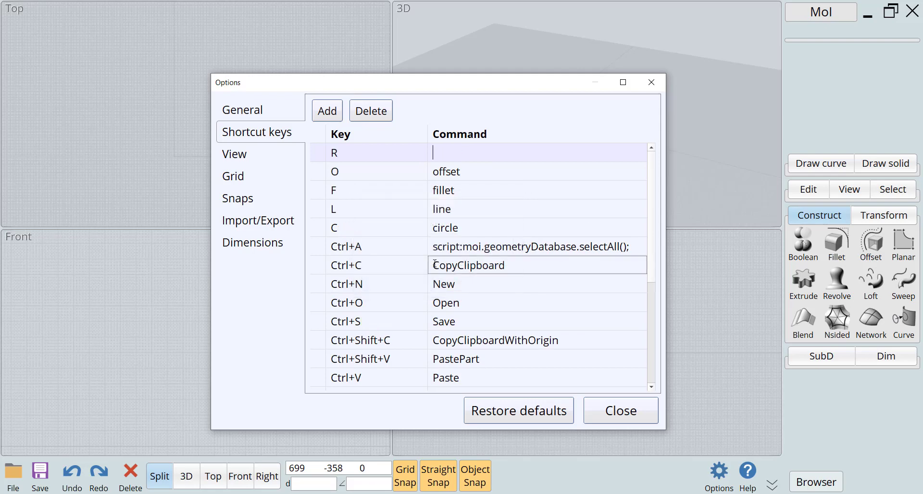
type("rectangle")
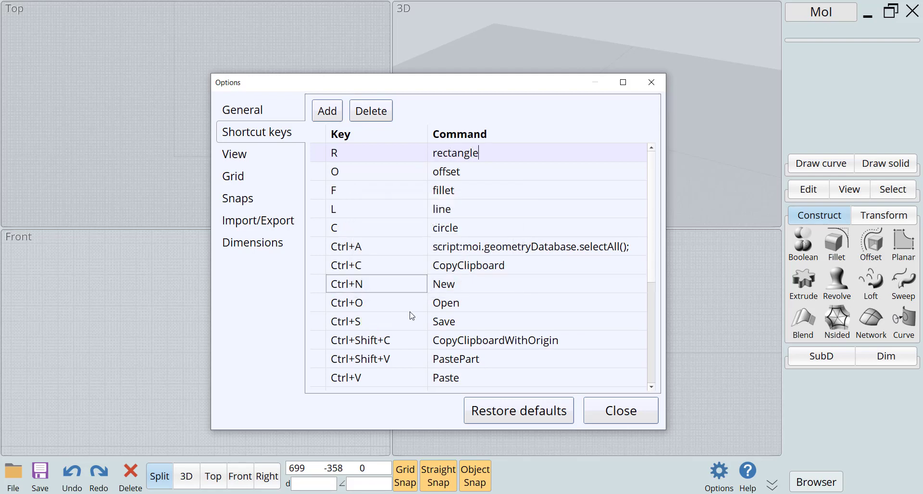
- Glance at the command shortcut page in the browser, return to MoI and close the options
mouse_move(341, 493)
left_click(406, 459)
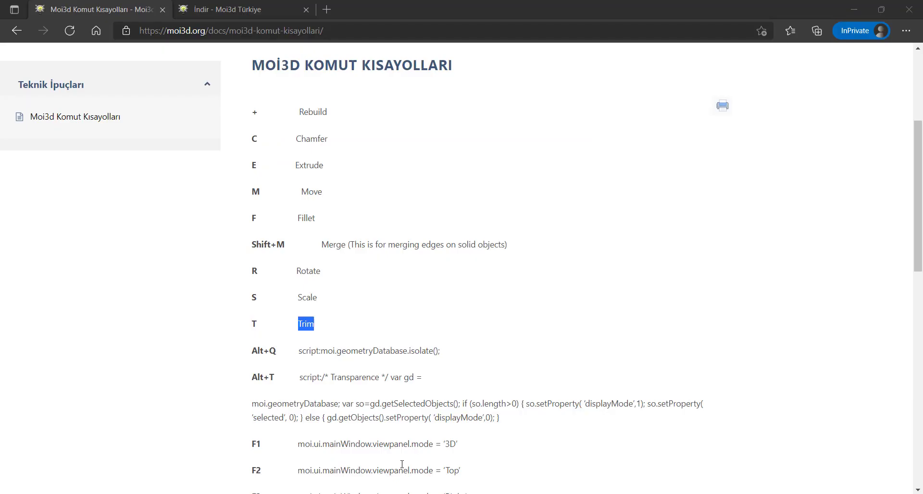
key("alt+Tab")
left_click(621, 411)
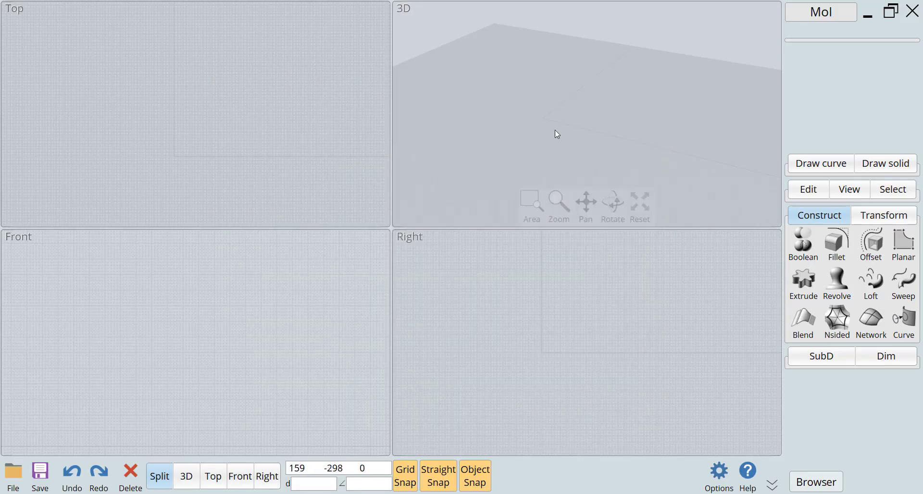
- Draw a rectangle of about 5 x 20 units on the ground plane, starting at the origin in the 3D view
scroll(544, 126, "up", 2)
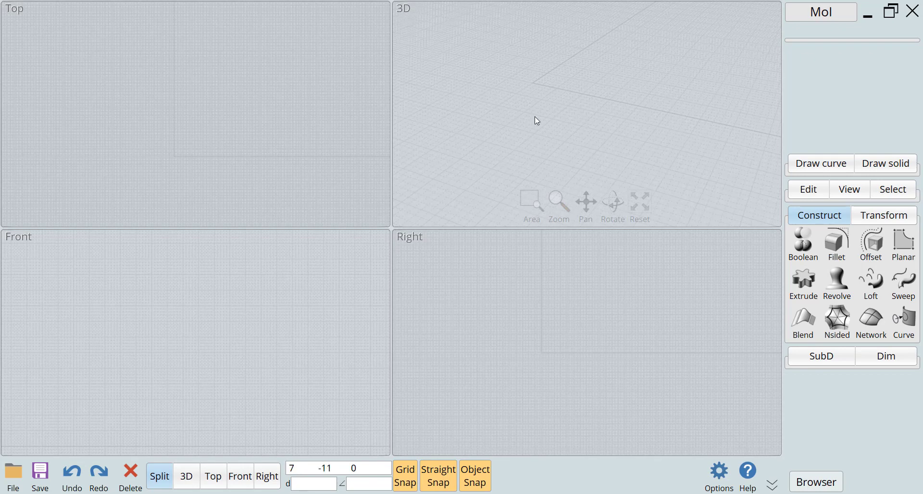
key("r")
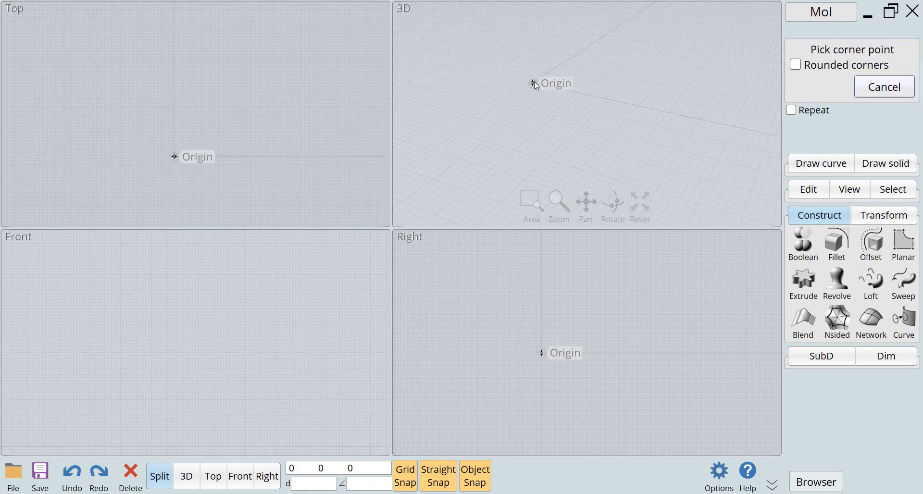
left_click(535, 82)
left_click(605, 52)
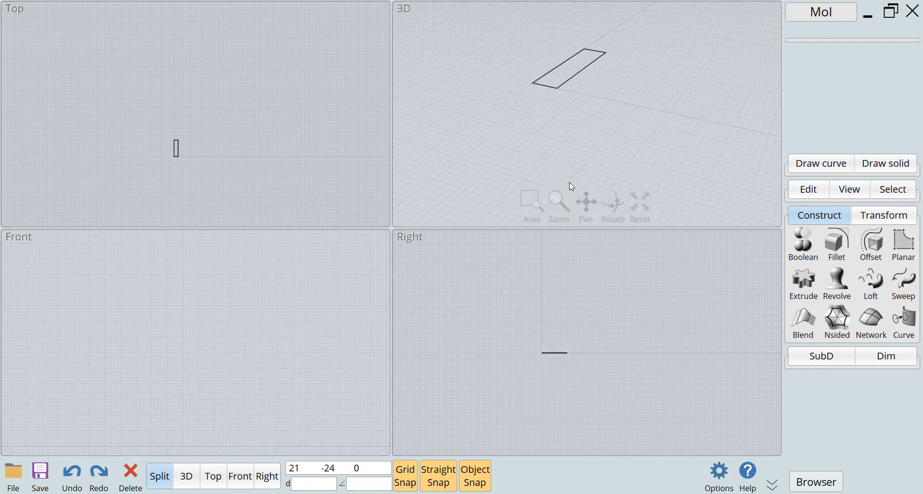
- Draw a single straight line on the ground plane beside the long side of the rectangle
key("l")
left_click(621, 102)
left_click(653, 62)
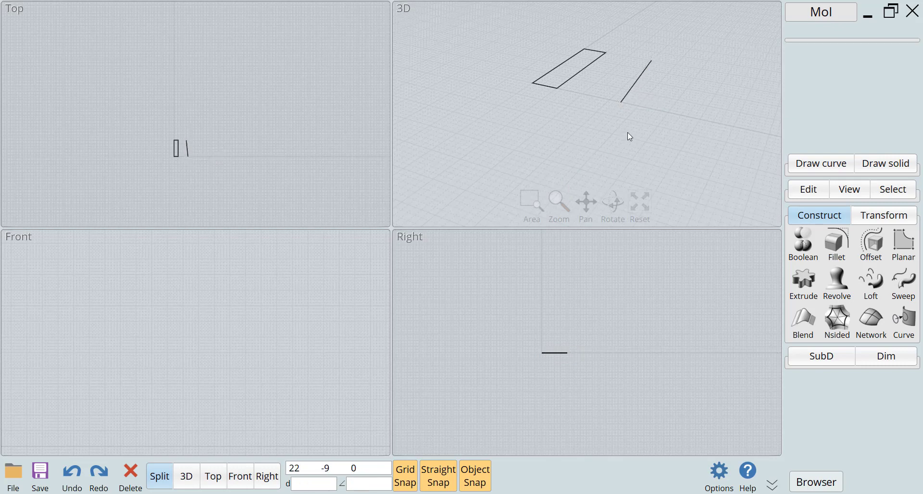
- Offset the rectangle outward to make a larger outline around it, and clear the selection
left_click(596, 65)
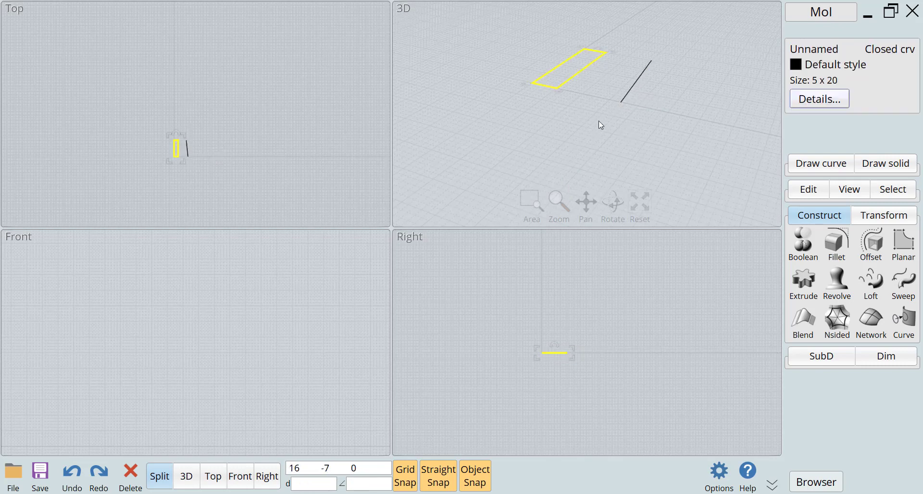
key("o")
left_click(621, 46)
scroll(550, 114, "down", 2)
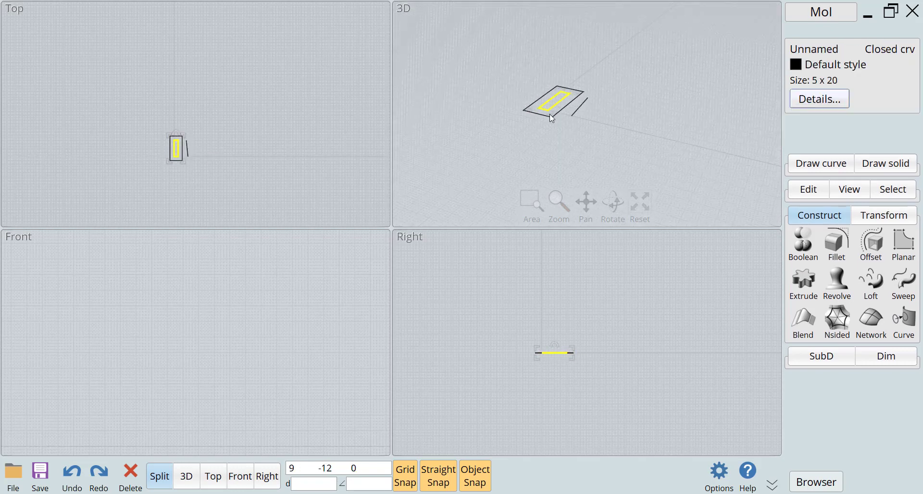
scroll(553, 135, "up", 2)
left_click(550, 126)
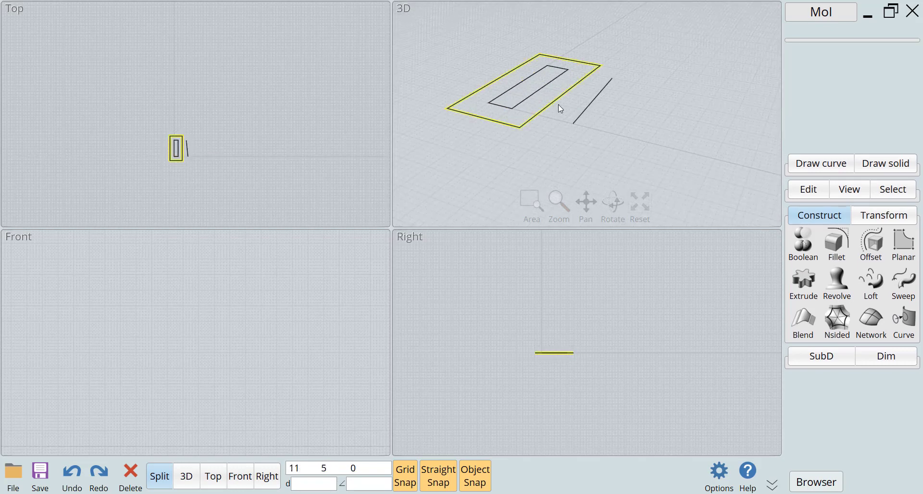
key("ctrl+shift+j")
scroll(582, 128, "down", 2)
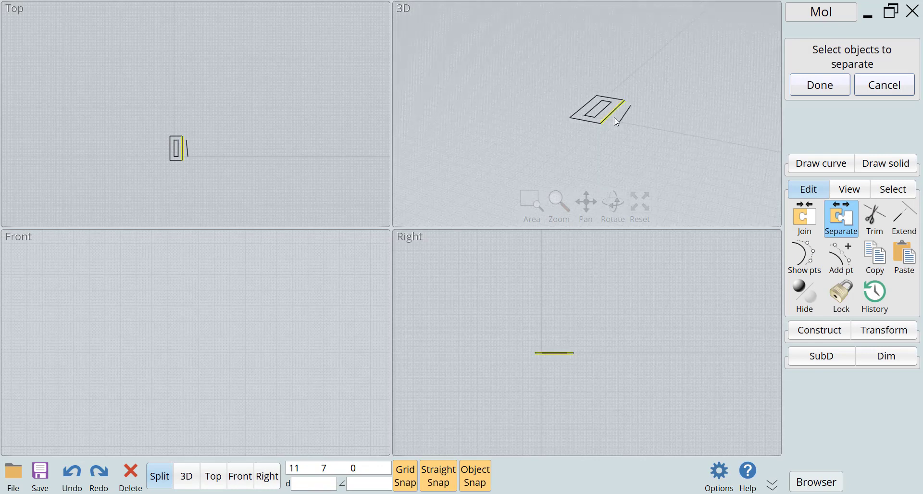
scroll(625, 115, "up", 2)
scroll(626, 111, "down", 2)
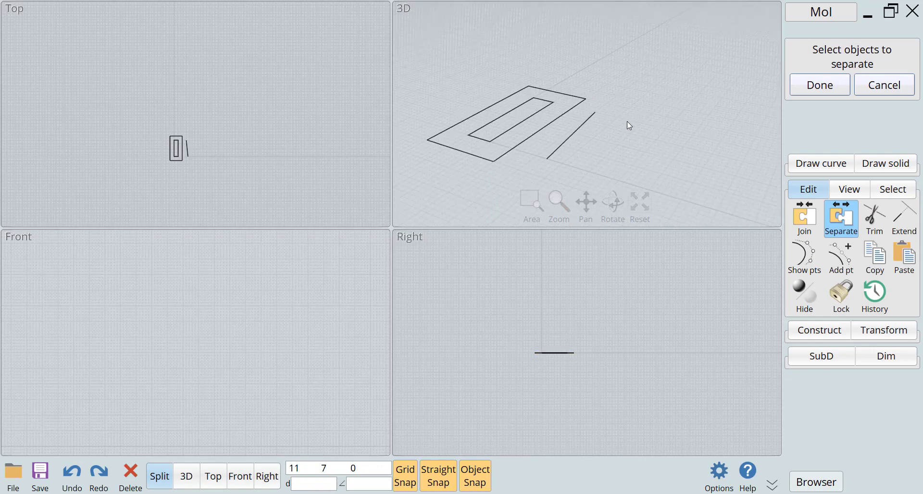
- Select both rectangles and the line in the 3D view and delete them
scroll(598, 120, "down", 1)
scroll(596, 121, "up", 2)
left_click_drag(616, 61, 458, 173)
right_click(512, 180)
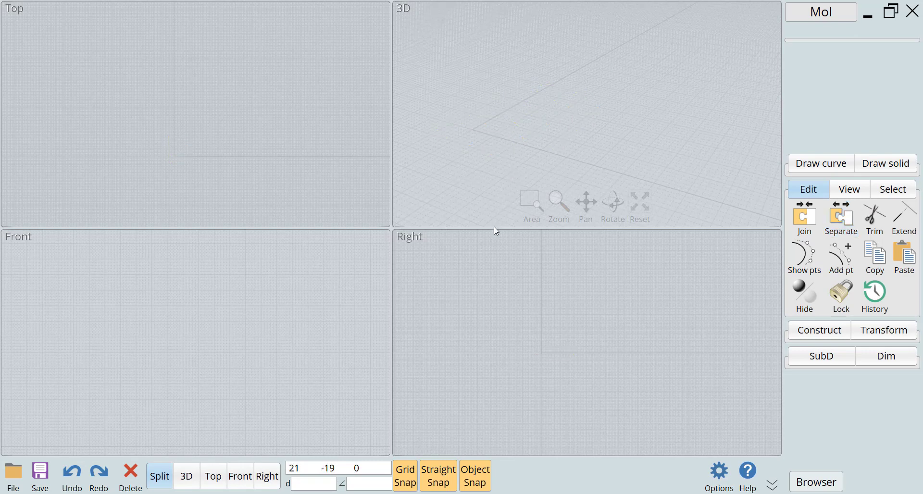
- Show only the 3D view and draw a rectangle from the origin with width 10 and height 15
left_click(190, 478)
right_click_drag(357, 290, 387, 282)
key("r")
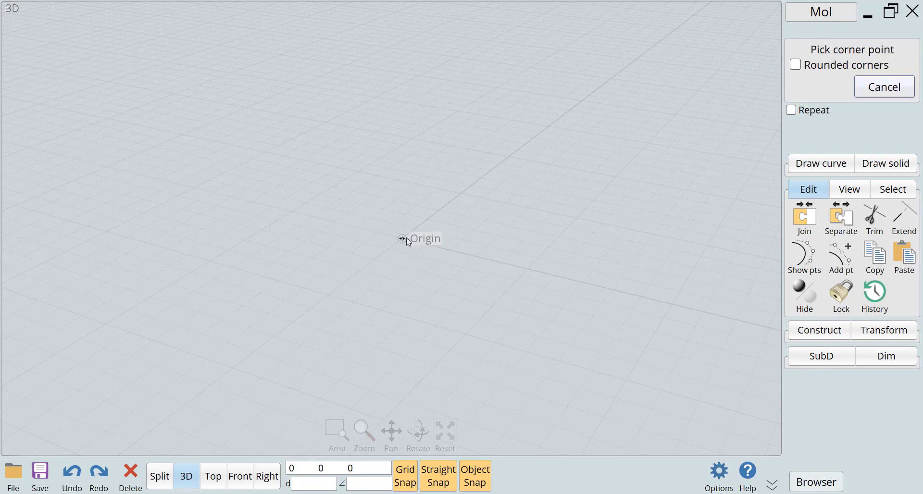
left_click(403, 239)
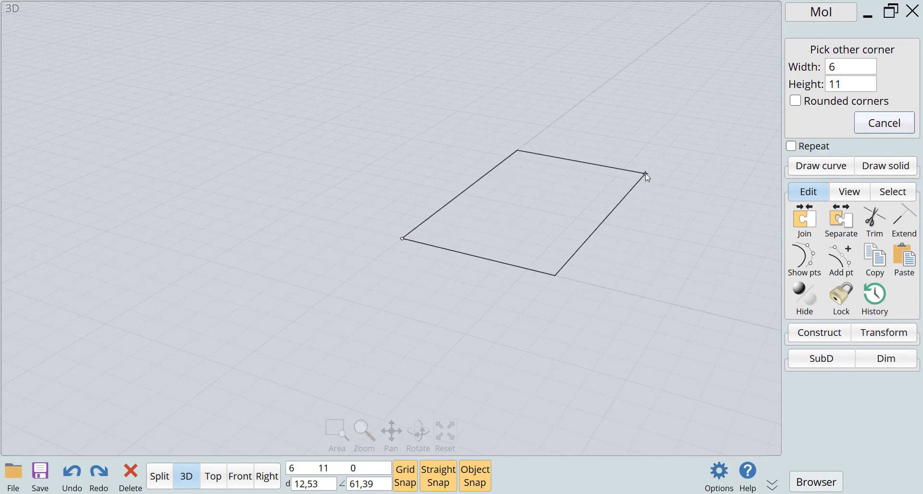
type("10")
key("Tab")
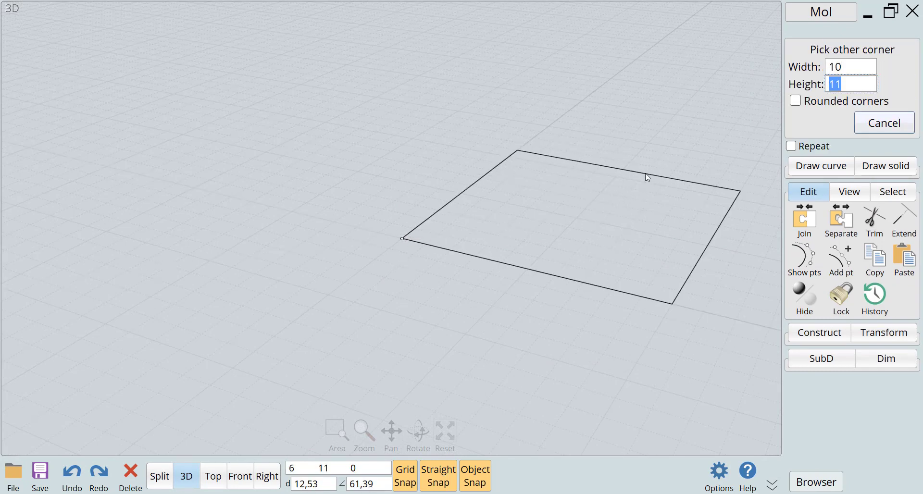
type("15")
key("Return")
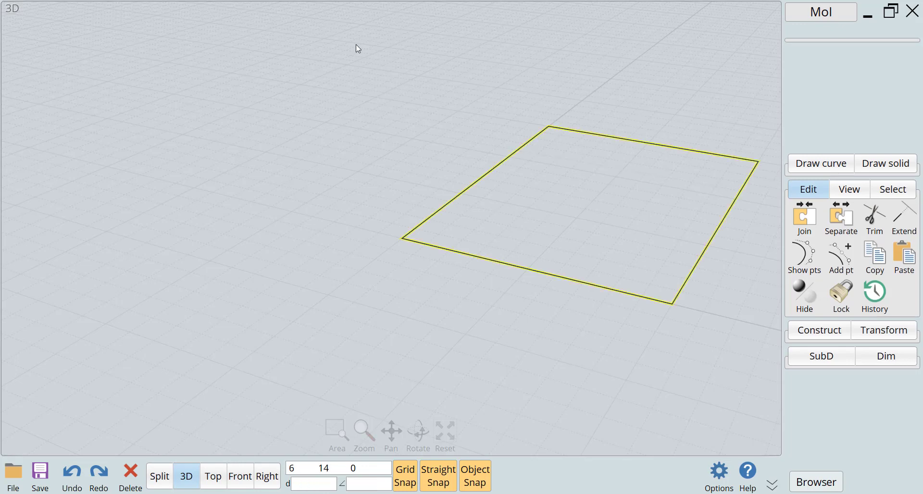
- Extrude the rectangle upward by about 3 units with capped ends, and clear the selection
scroll(349, 190, "down", 5)
scroll(408, 181, "up", 3)
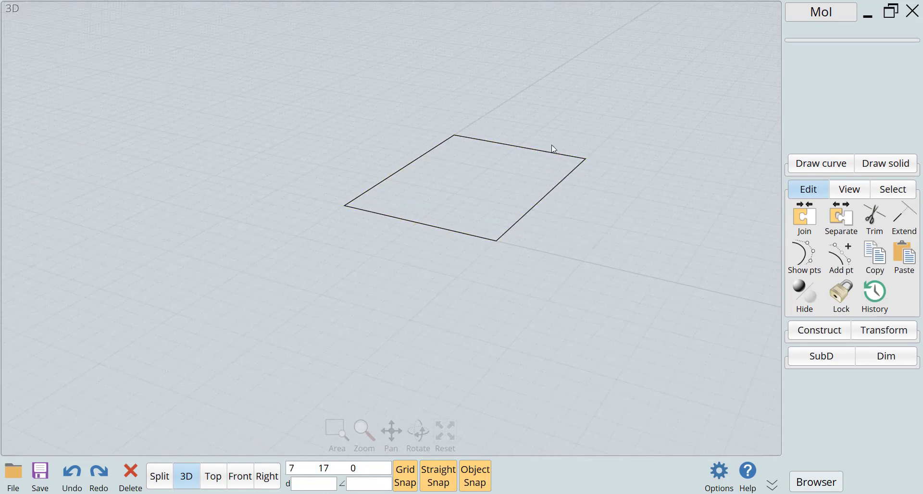
left_click(539, 213)
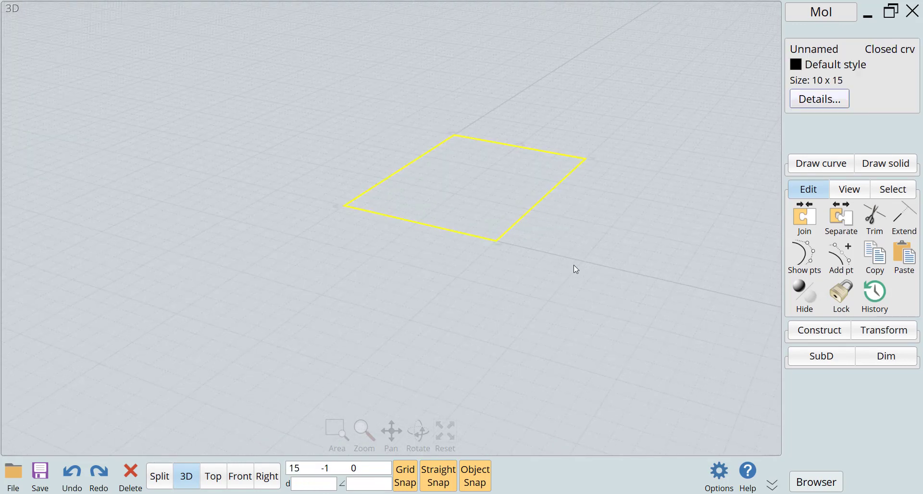
key("e")
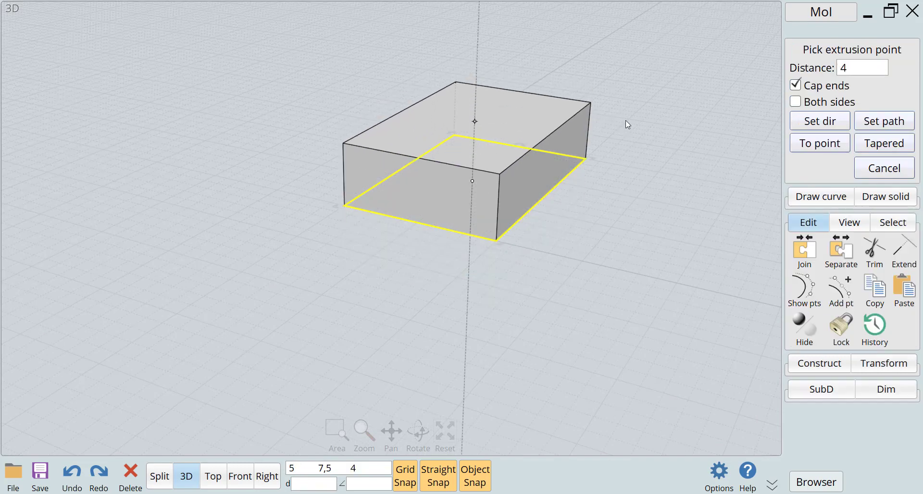
left_click(622, 121)
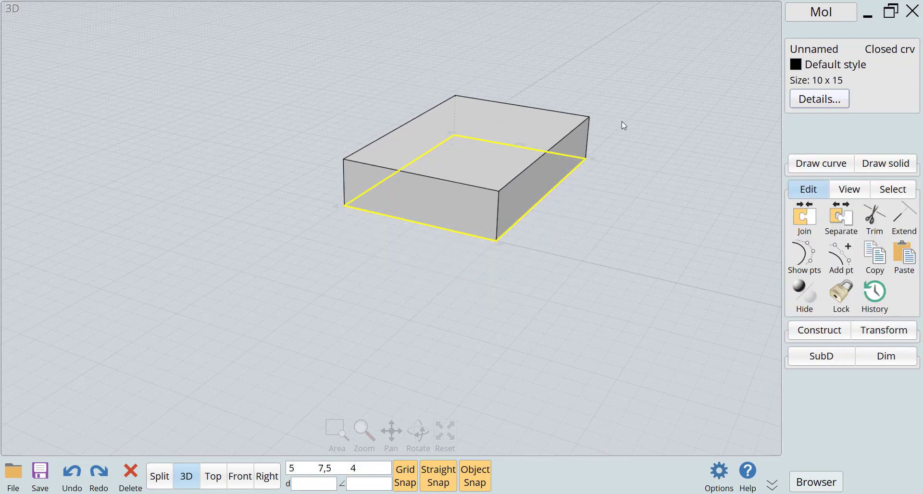
left_click(621, 159)
left_click(463, 115)
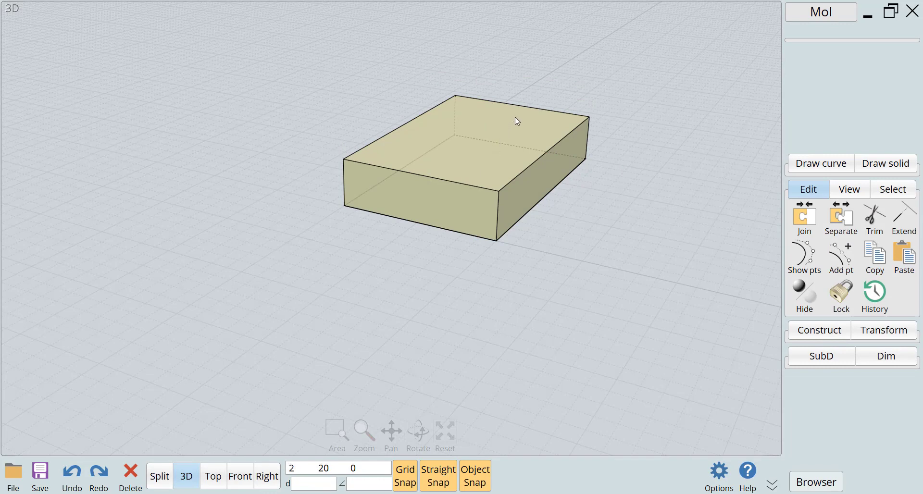
- Draw a circle of radius about 3 centred on the top face of the box
key("c")
scroll(513, 186, "down", 5)
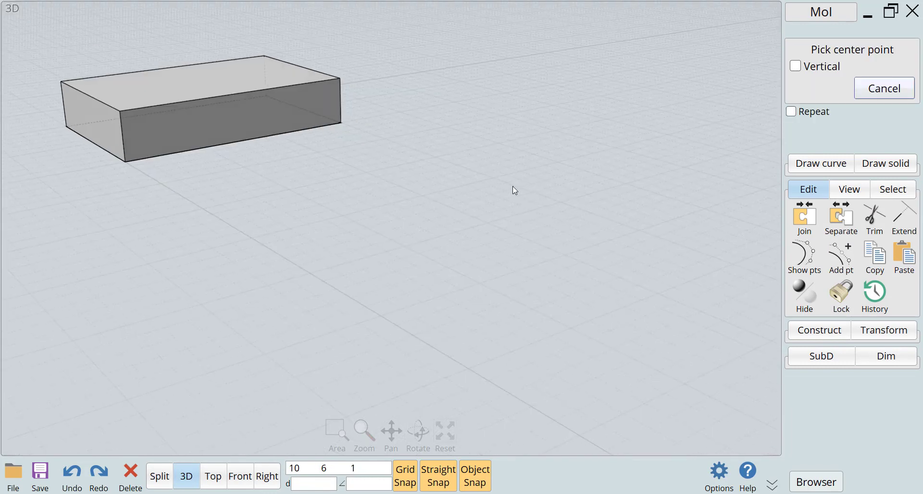
right_click_drag(507, 214, 463, 241)
scroll(453, 194, "up", 3)
left_click(450, 193)
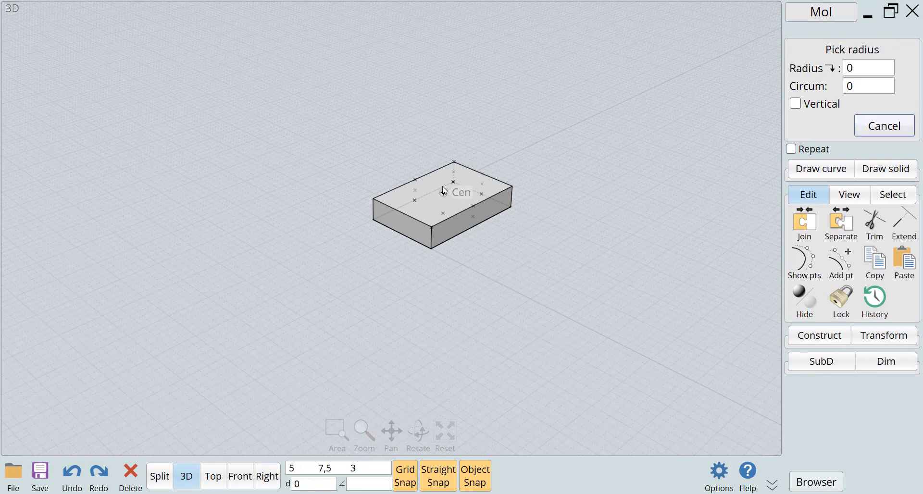
scroll(446, 192, "up", 5)
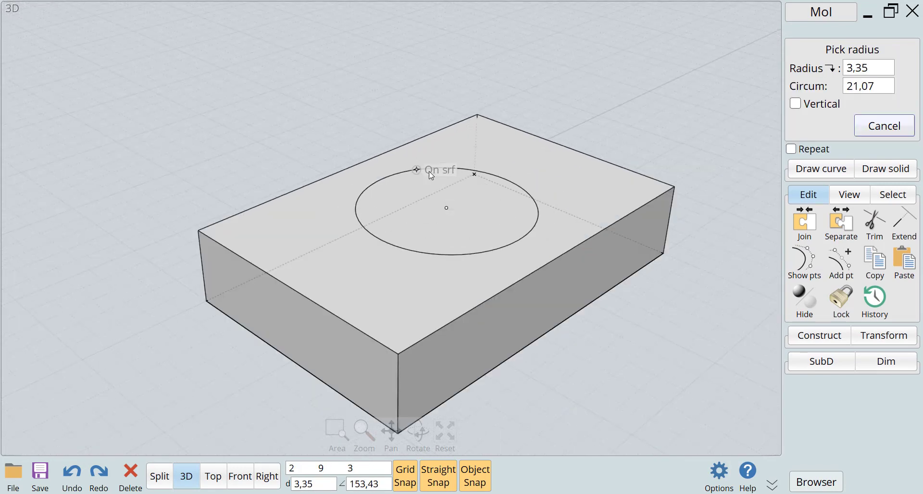
left_click(429, 173)
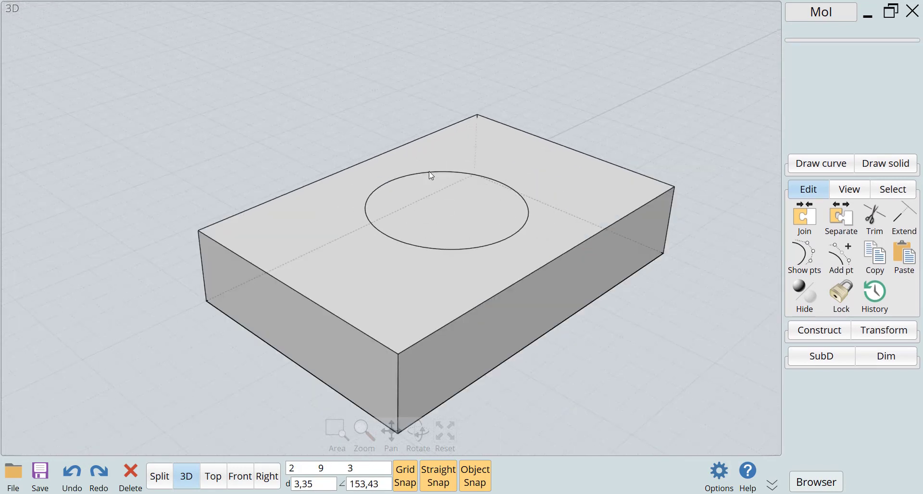
- Extrude the circle on the box's top face upward by 4 units with capped ends
left_click(436, 173)
scroll(436, 172, "down", 5)
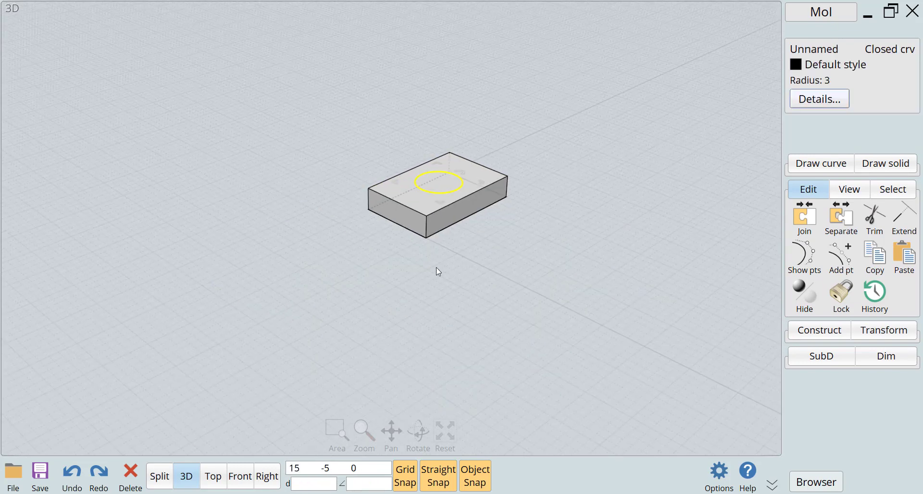
left_click(429, 141)
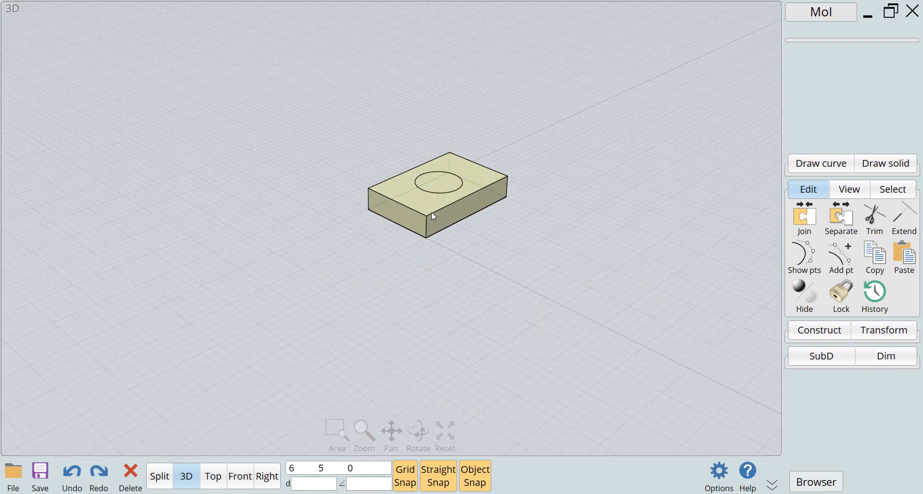
scroll(407, 187, "up", 2)
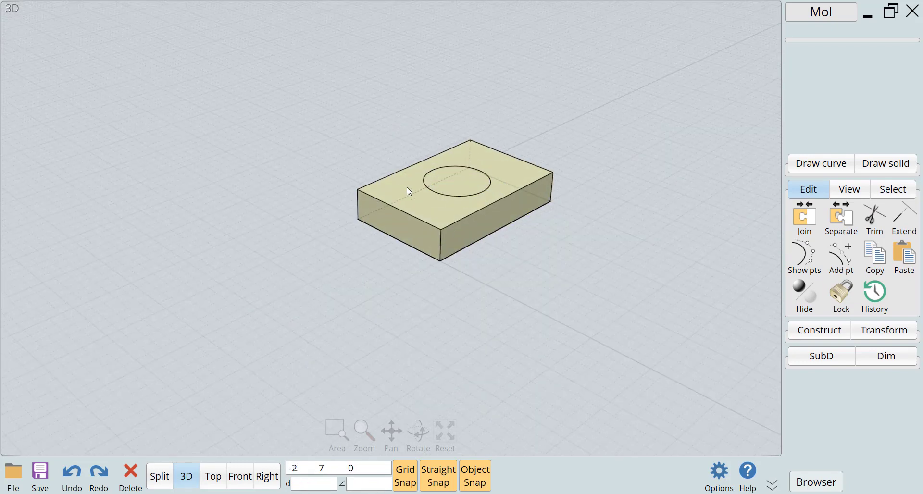
left_click(463, 197)
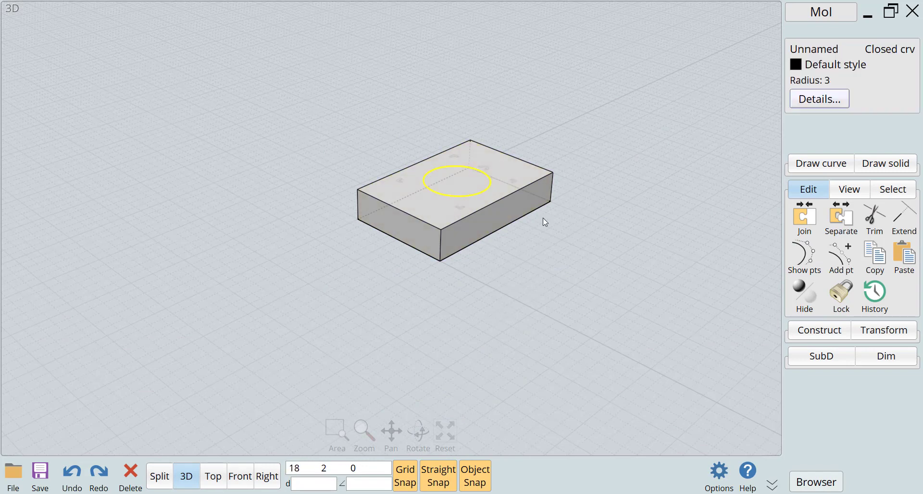
key("e")
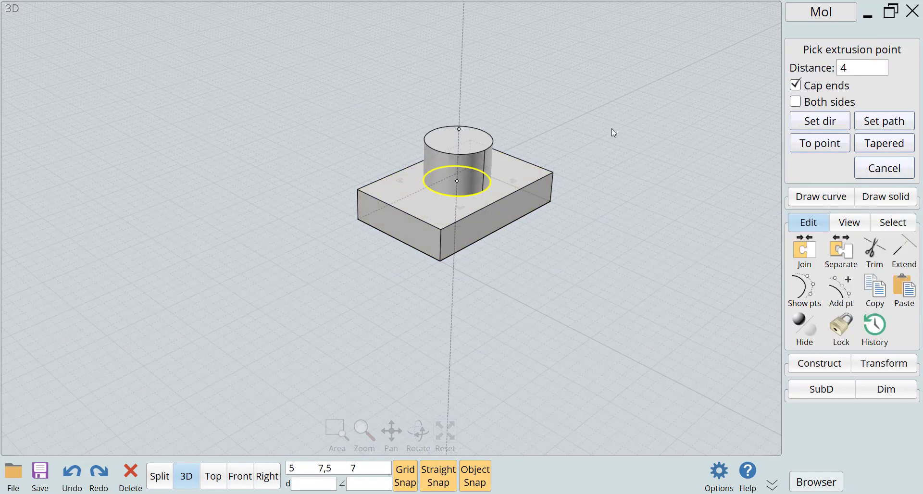
left_click(640, 144)
left_click_drag(640, 144, 556, 152)
key("Left")
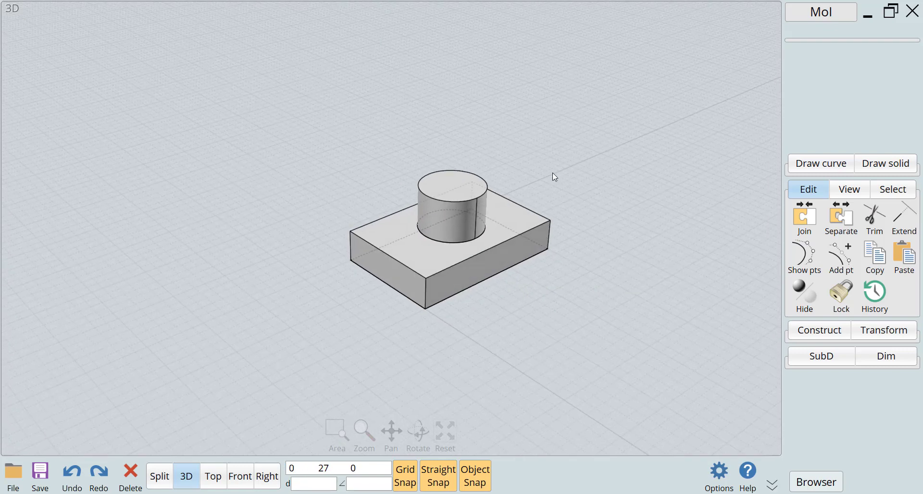
- Combine the box and the cylinder into a single solid with a Boolean union
scroll(552, 172, "down", 2)
left_click(461, 234)
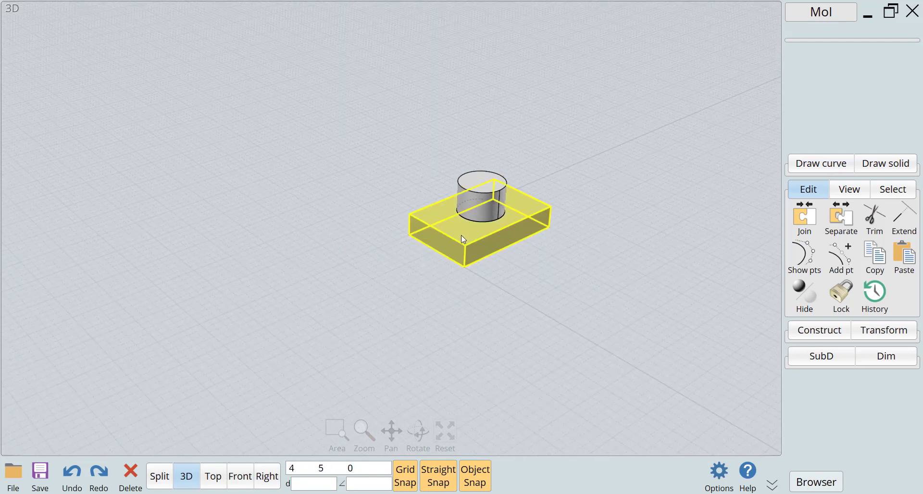
left_click(420, 167)
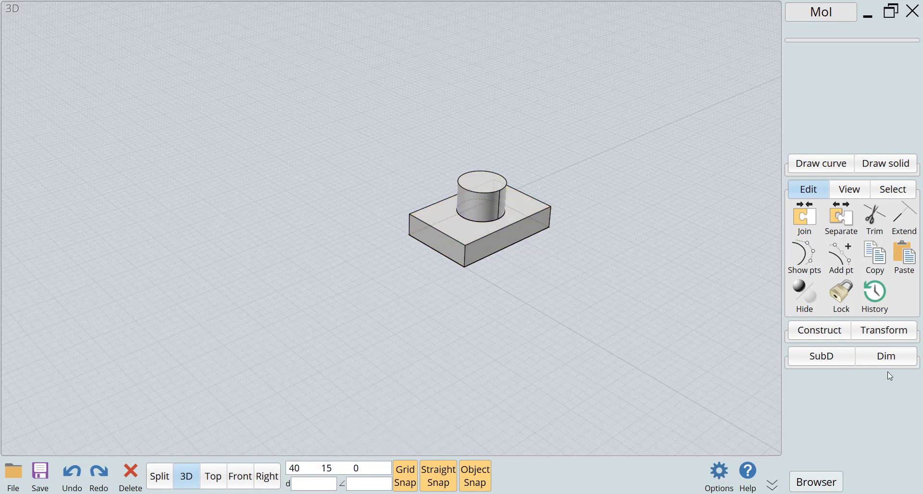
left_click(825, 339)
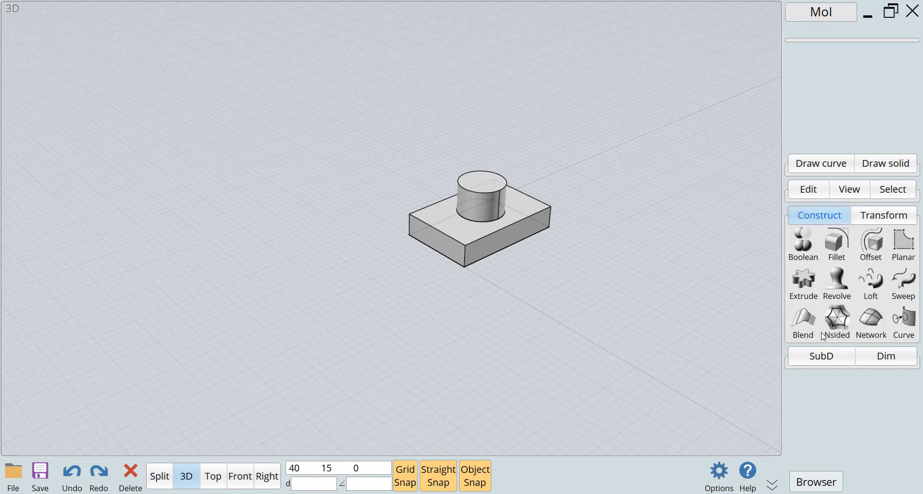
left_click(803, 286)
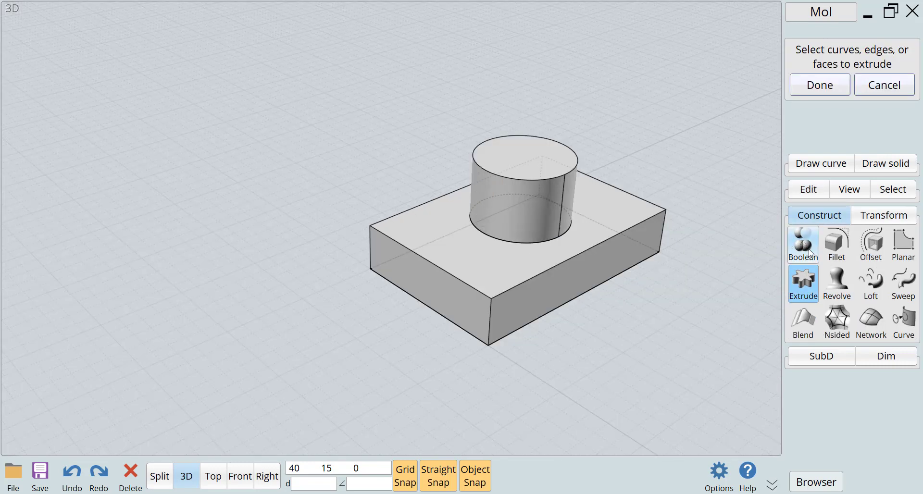
left_click(806, 250)
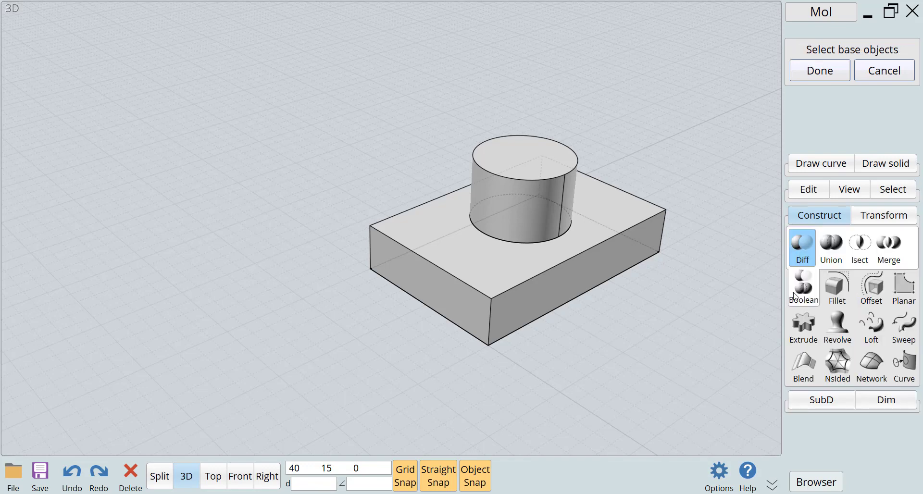
left_click(483, 244)
left_click(831, 245)
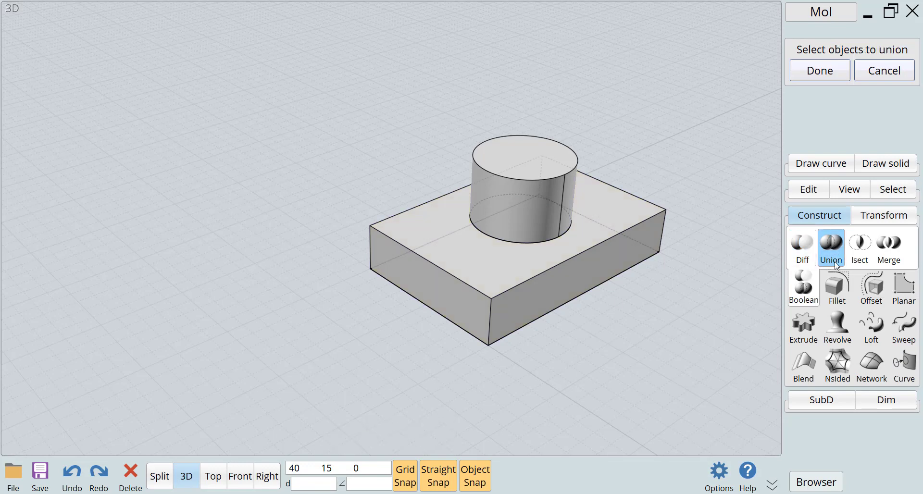
left_click(509, 256)
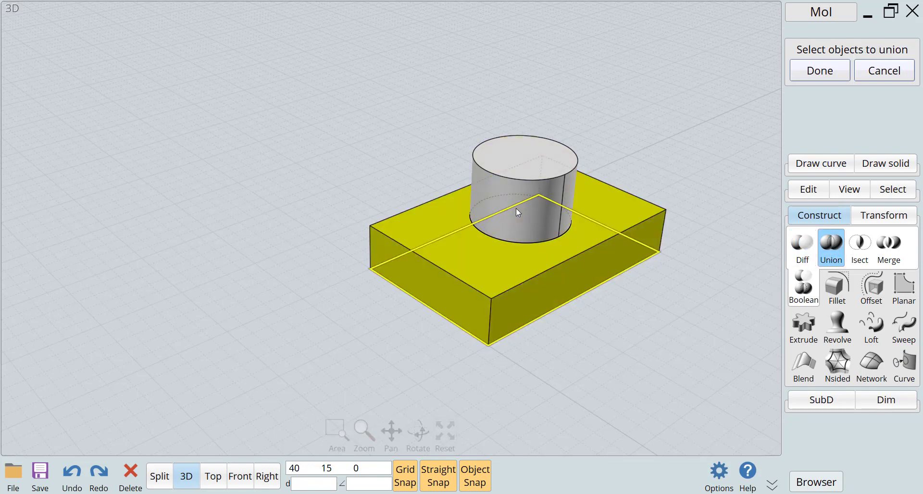
left_click(509, 160)
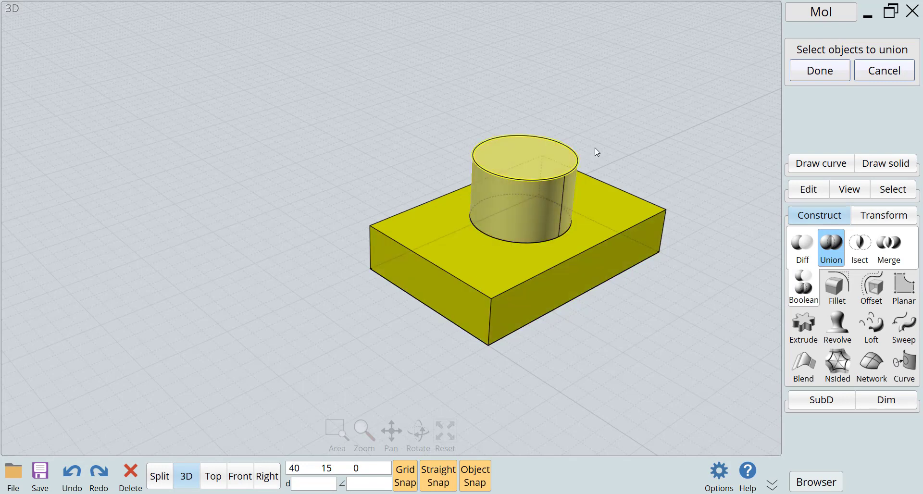
right_click(628, 119)
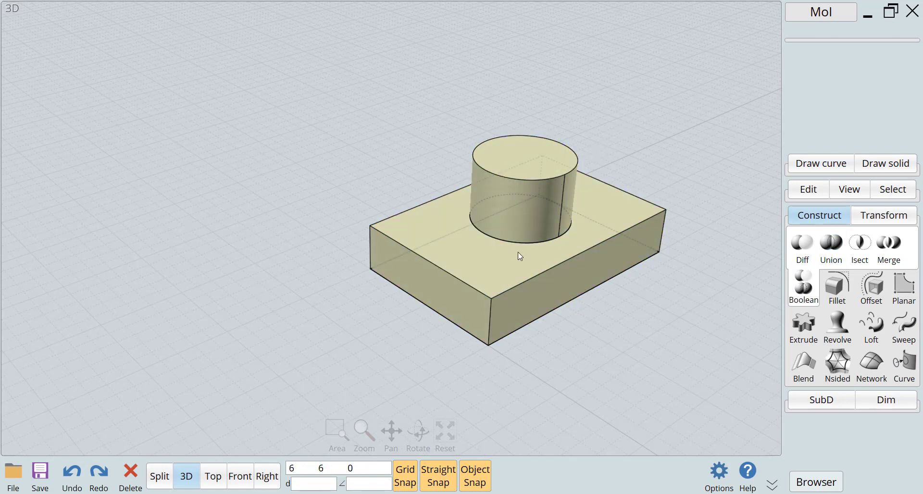
- Draw a circle of radius 1,5 centred on the cylinder's top face
scroll(523, 123, "down", 2)
scroll(545, 102, "up", 2)
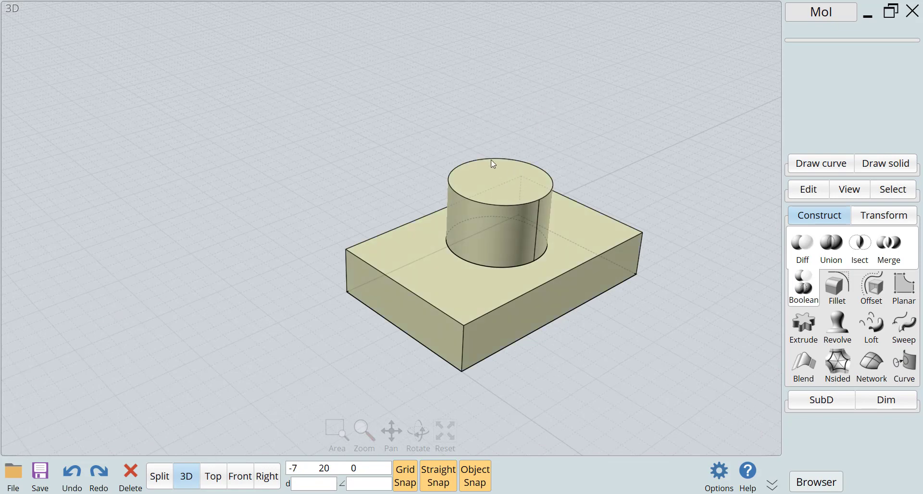
key("c")
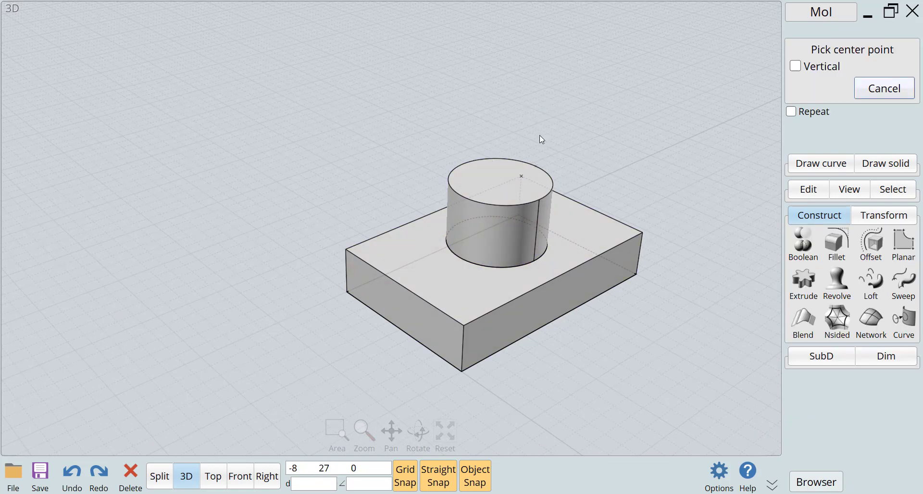
left_click(501, 181)
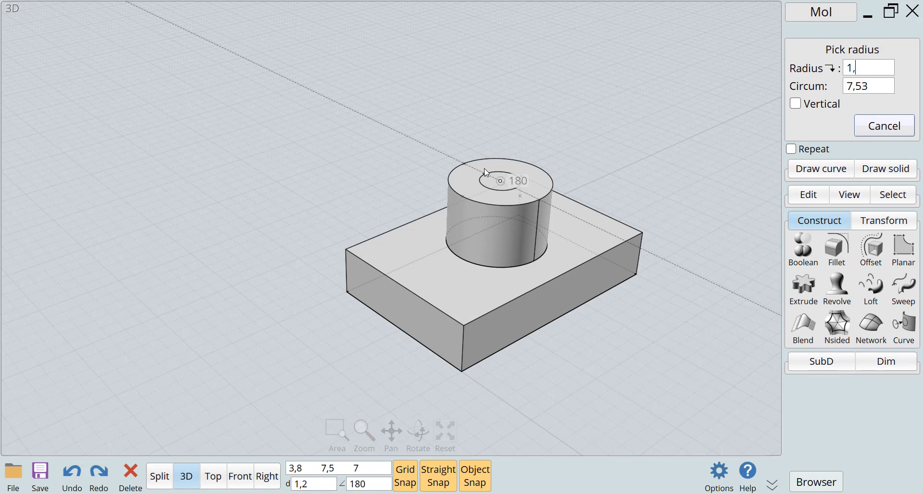
key("Return")
scroll(486, 182, "down", 3)
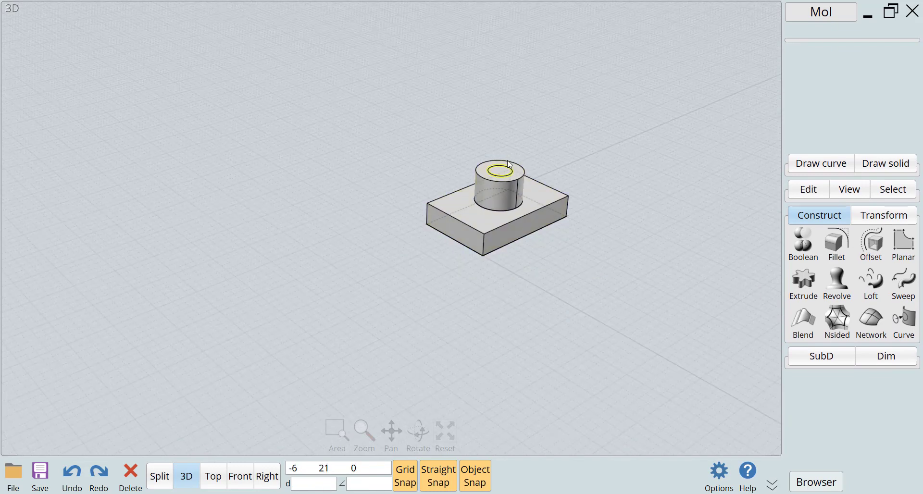
scroll(492, 204, "up", 3)
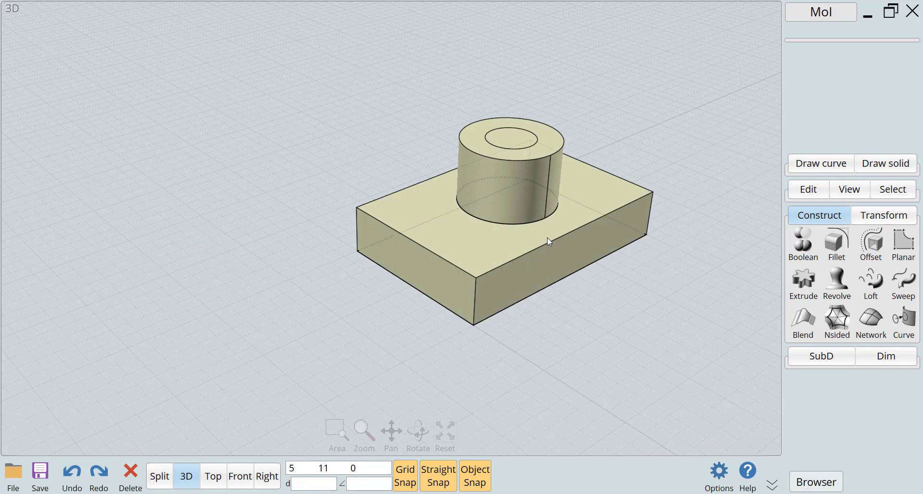
- Cut a through hole in the combined solid with a Boolean difference, subtracting the small circle on the cylinder's top
left_click(522, 150)
left_click(518, 163)
left_click(586, 356)
left_click(804, 243)
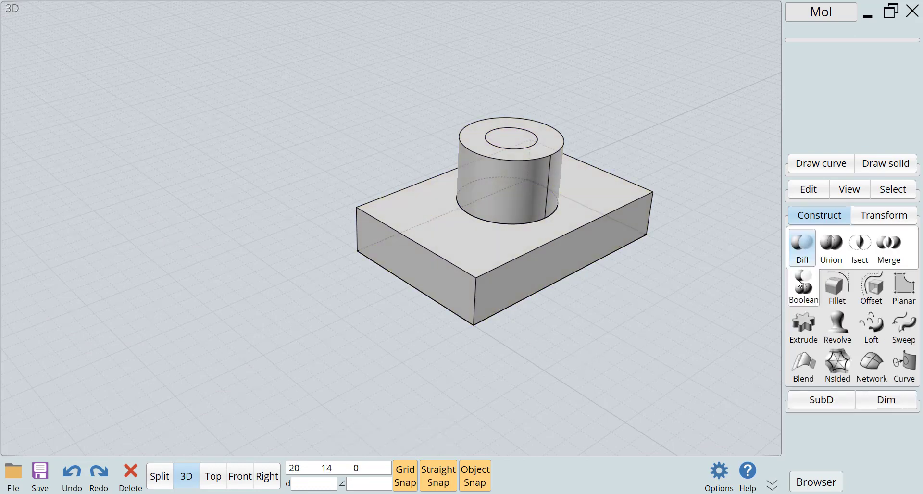
left_click(807, 245)
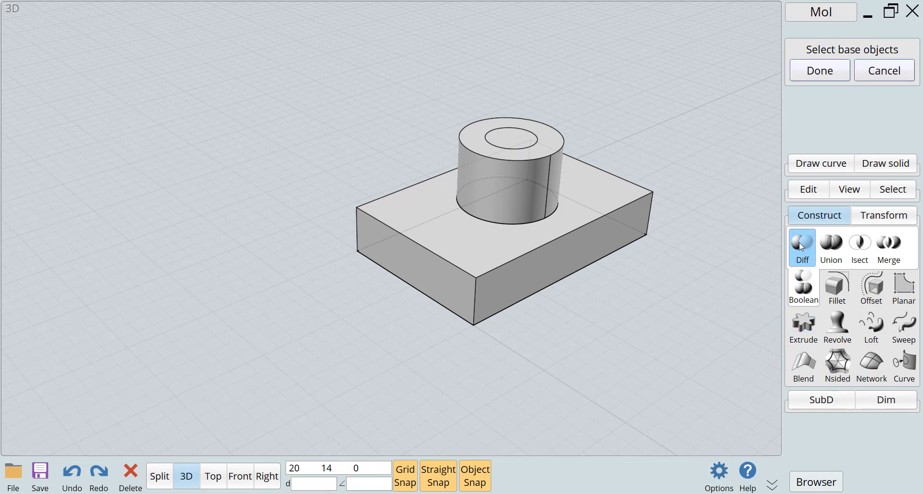
left_click(610, 232)
key("Return")
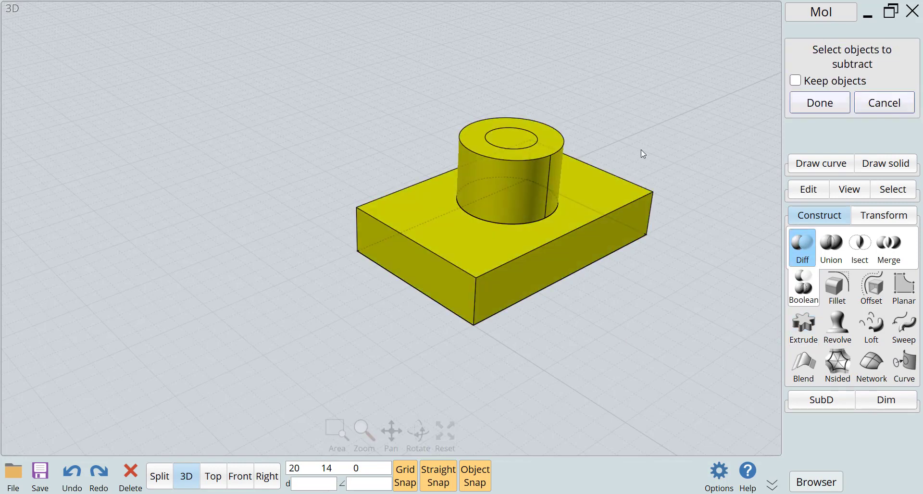
right_click_drag(583, 104, 573, 100)
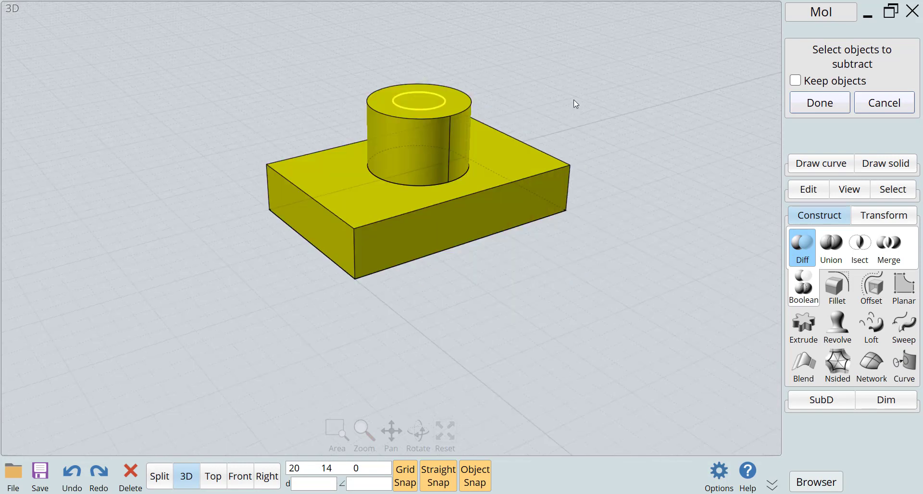
key("Return")
scroll(568, 113, "down", 4)
scroll(558, 107, "up", 4)
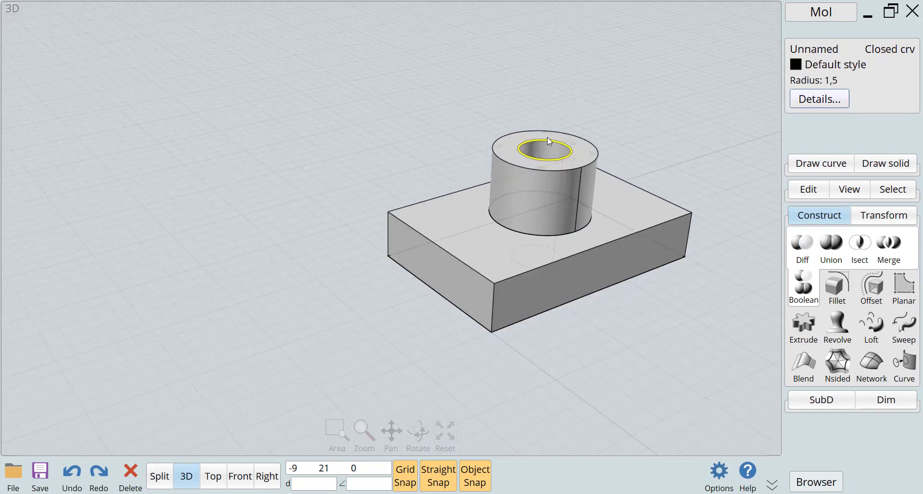
- Show all four viewports in the split layout and clear the selection of the circle at the hole
right_click_drag(577, 96, 572, 113)
scroll(569, 114, "down", 4)
scroll(548, 232, "up", 3)
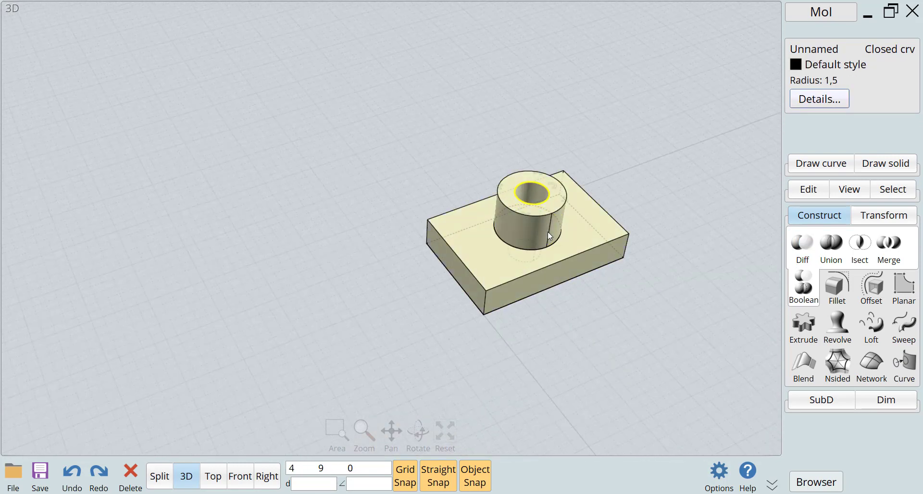
scroll(542, 249, "down", 2)
middle_click_drag(543, 250, 544, 208)
left_click(452, 331)
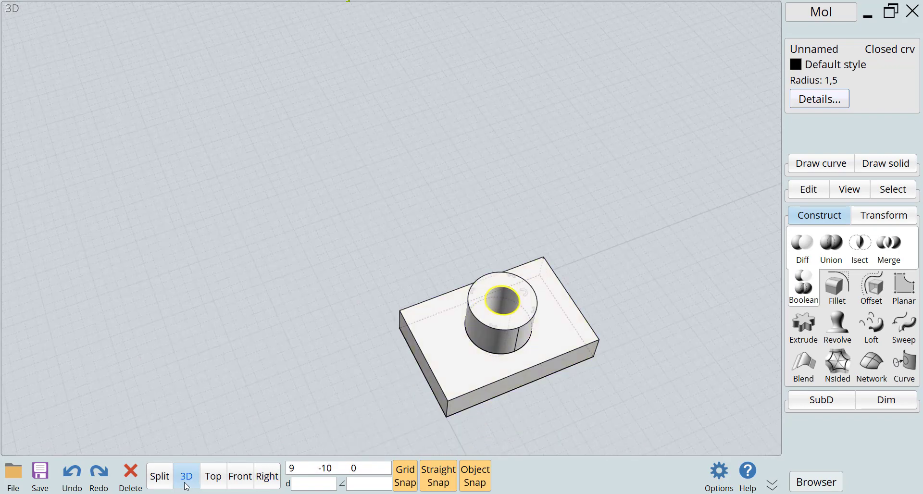
left_click(159, 476)
scroll(721, 188, "up", 3)
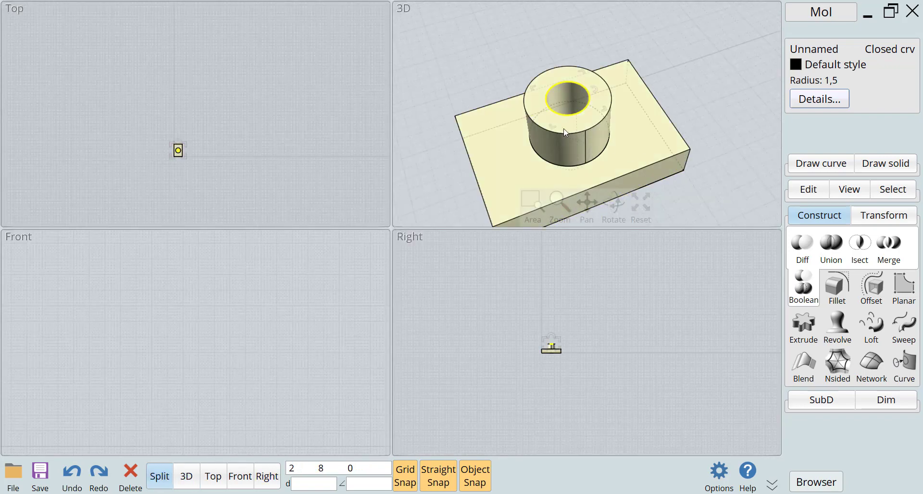
scroll(582, 117, "down", 2)
left_click(574, 94)
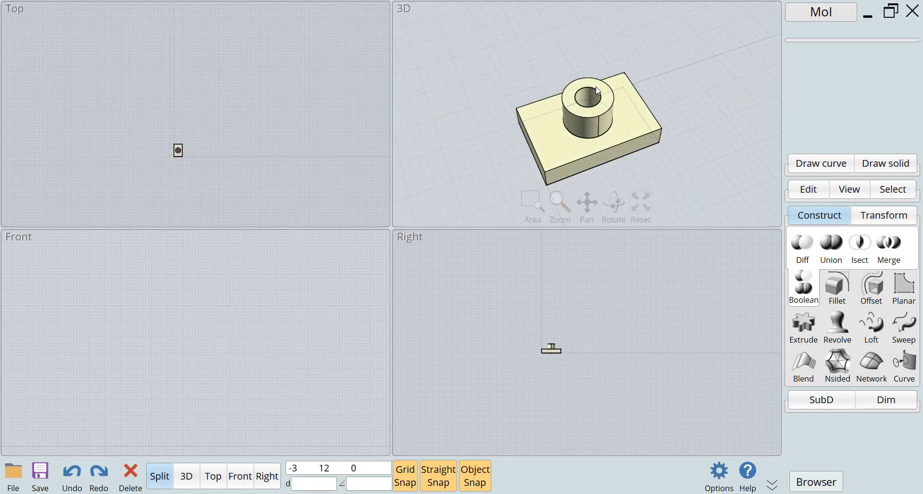